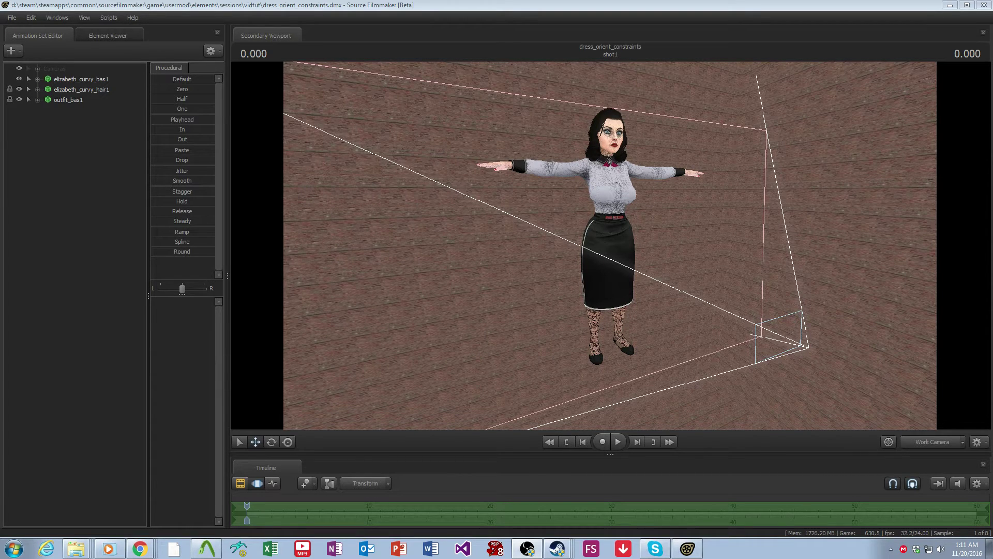
Try rotating the outfit's BAS_Dress.Front_4 bone, undo the trial rotations and collapse the outfit's Unknown group.
click(38, 100)
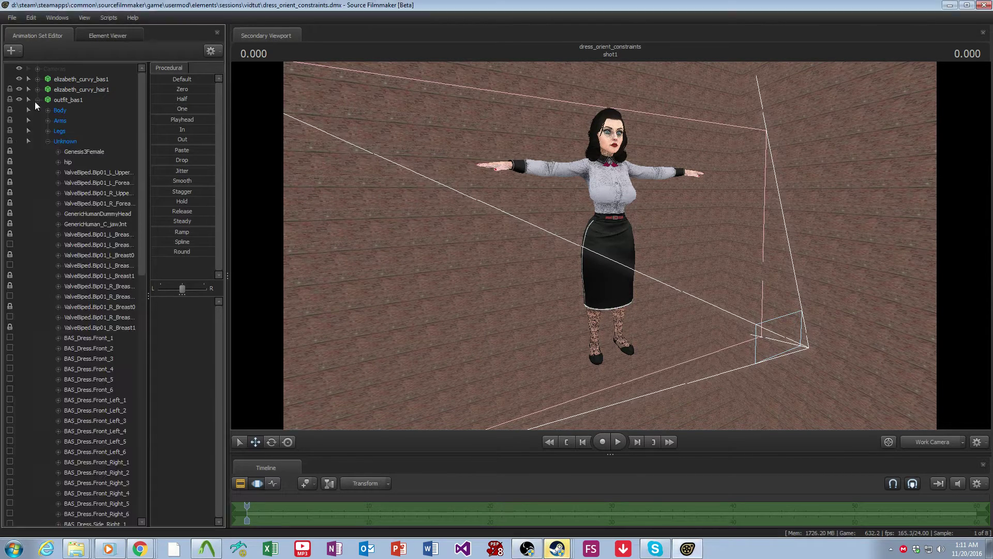
scroll(93, 278, down, 3)
click(104, 184)
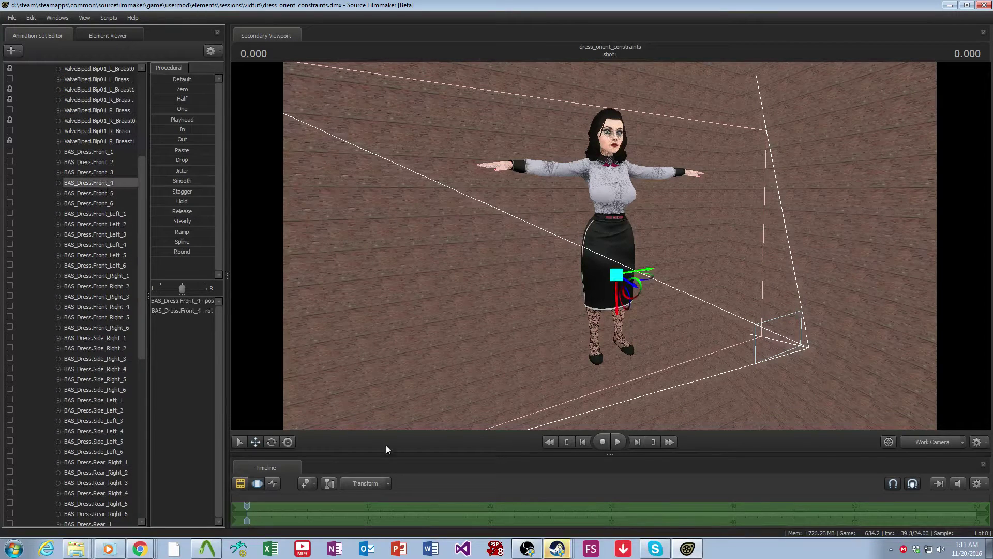
click(272, 441)
click(630, 244)
drag(629, 241, 595, 244)
drag(631, 382, 631, 409)
drag(610, 245, 585, 280)
key(ctrl+z)
key(ctrl+z)
scroll(58, 202, up, 6)
click(48, 142)
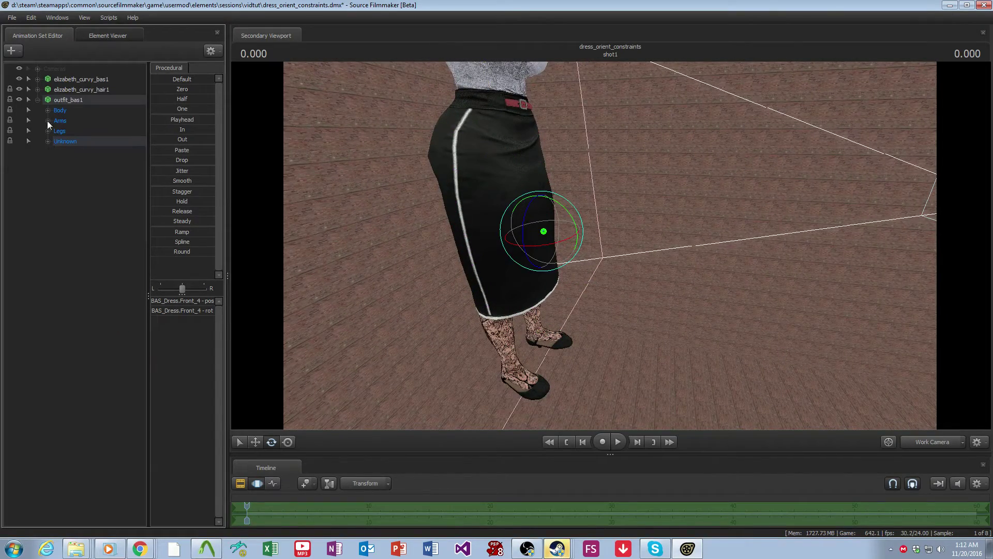
Try moving the rig_foot_R control of elizabeth_curvy_bas1 to raise the right leg, and undo the move.
click(37, 79)
click(48, 151)
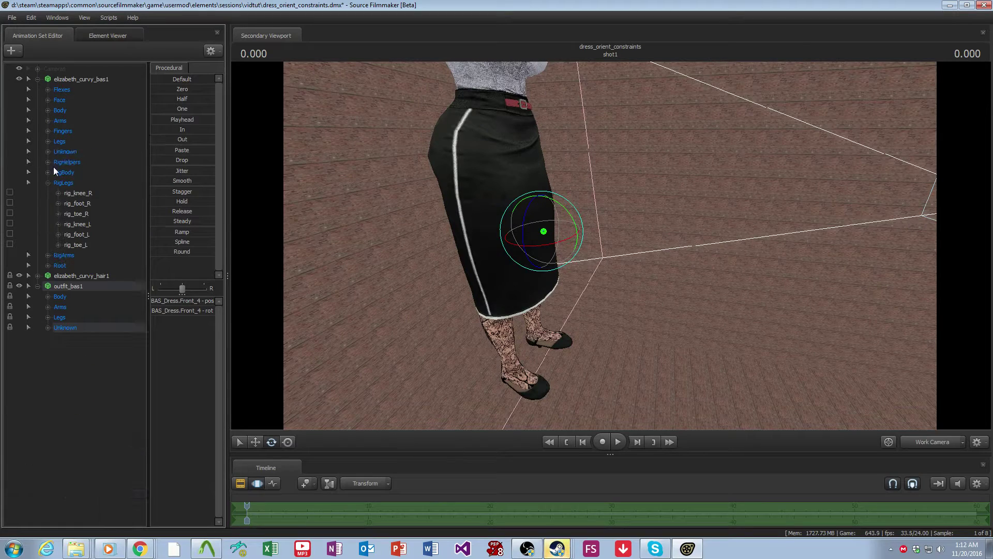
click(75, 215)
key(w)
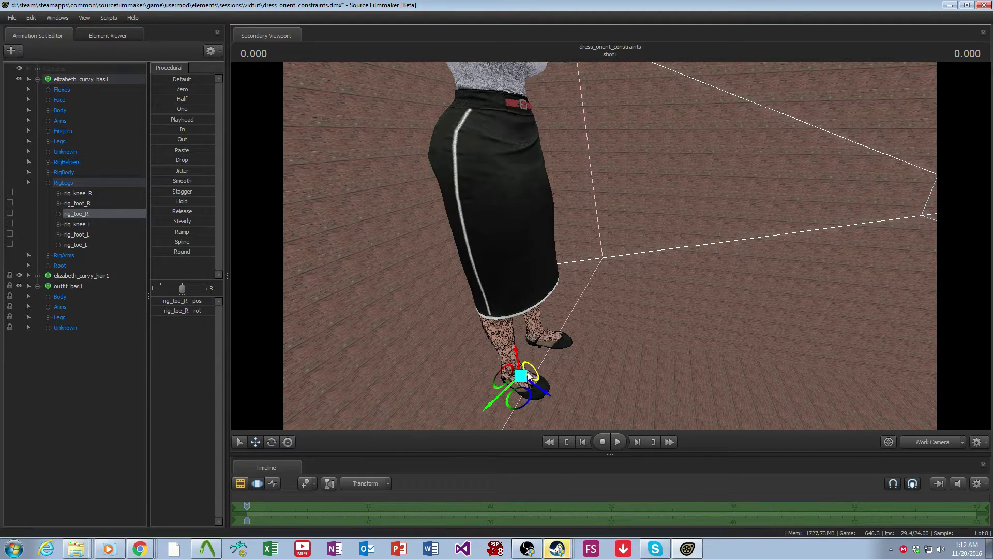
click(91, 203)
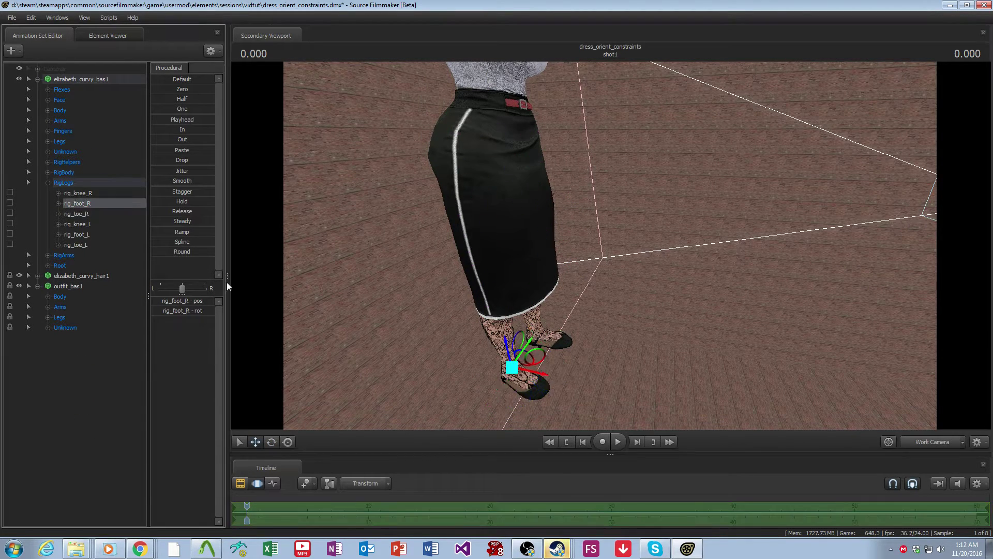
drag(527, 353, 538, 332)
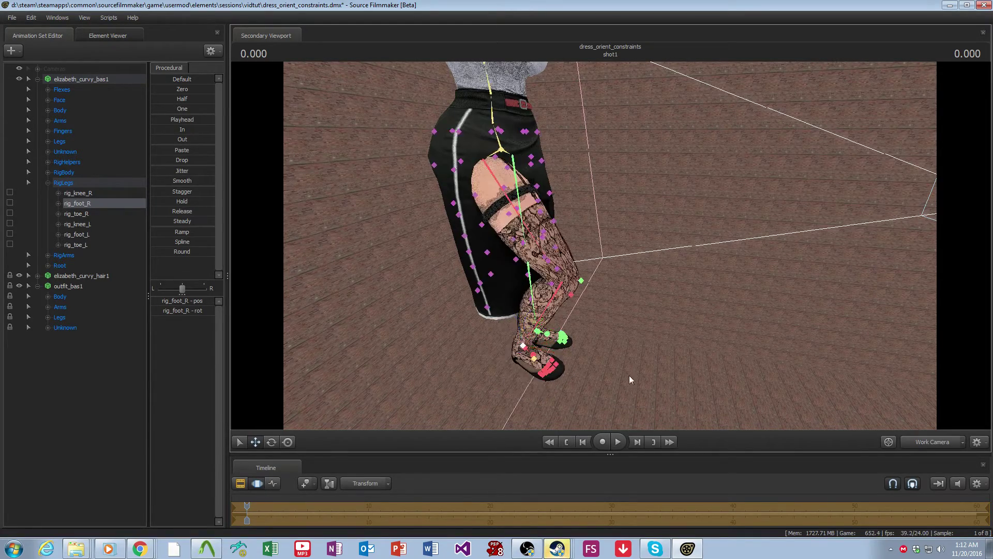
key(ctrl+z)
drag(631, 369, 610, 245)
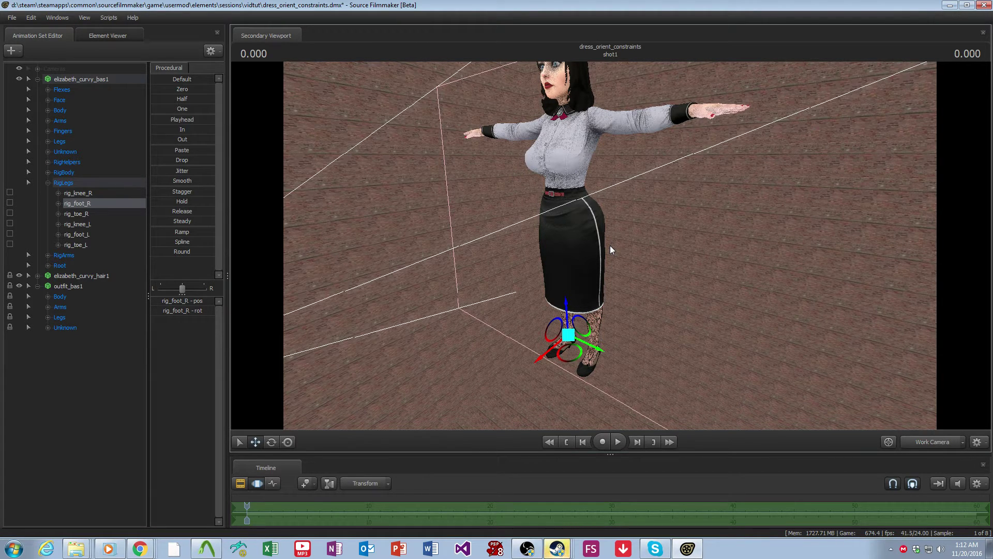
Clear the selection and collapse the RigLegs group of elizabeth_curvy_bas1.
click(41, 185)
key(Escape)
click(48, 183)
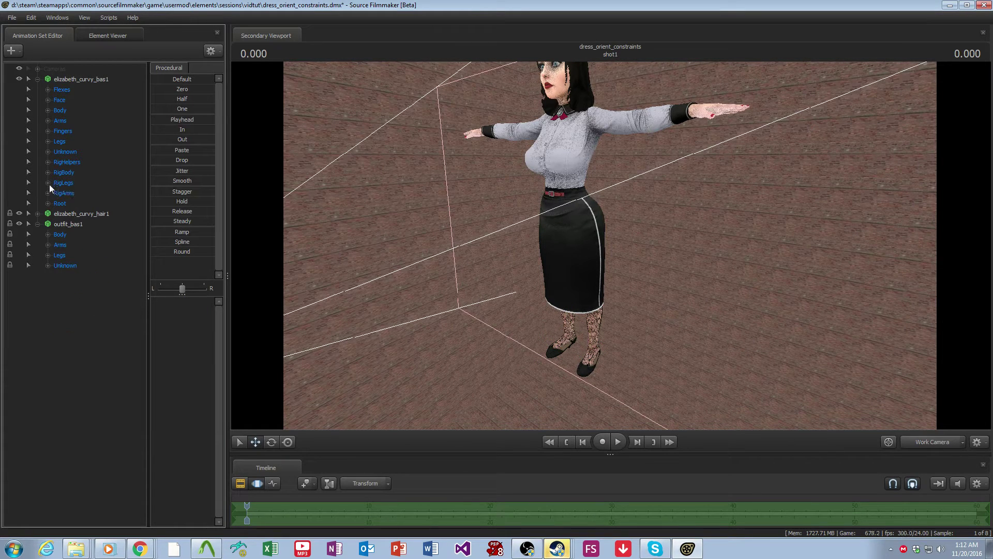
click(47, 265)
click(47, 266)
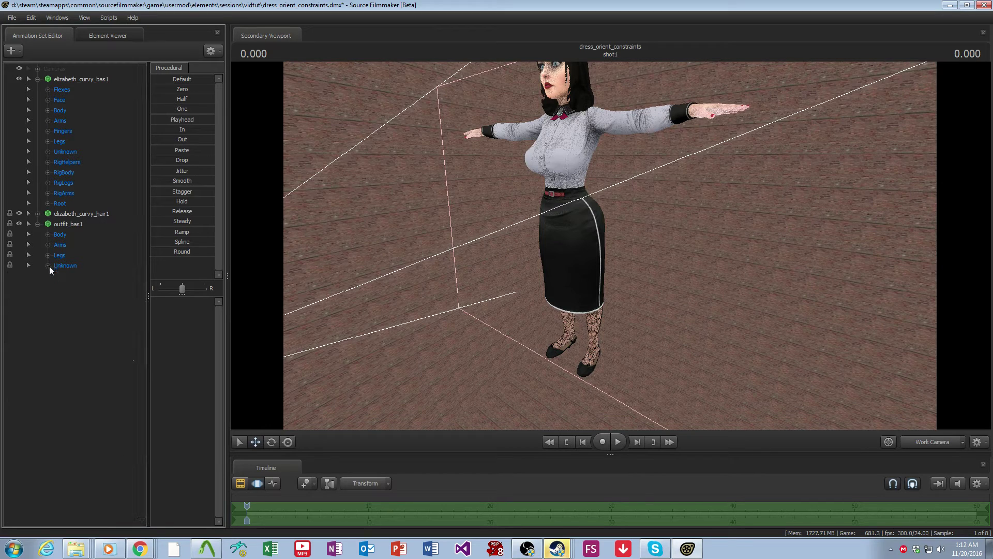
Add an orient constraint tying the outfit's BAS_Dress.Side_Left_1 bone to the body's ValveBiped.Bip01_L_Thigh bone.
click(47, 141)
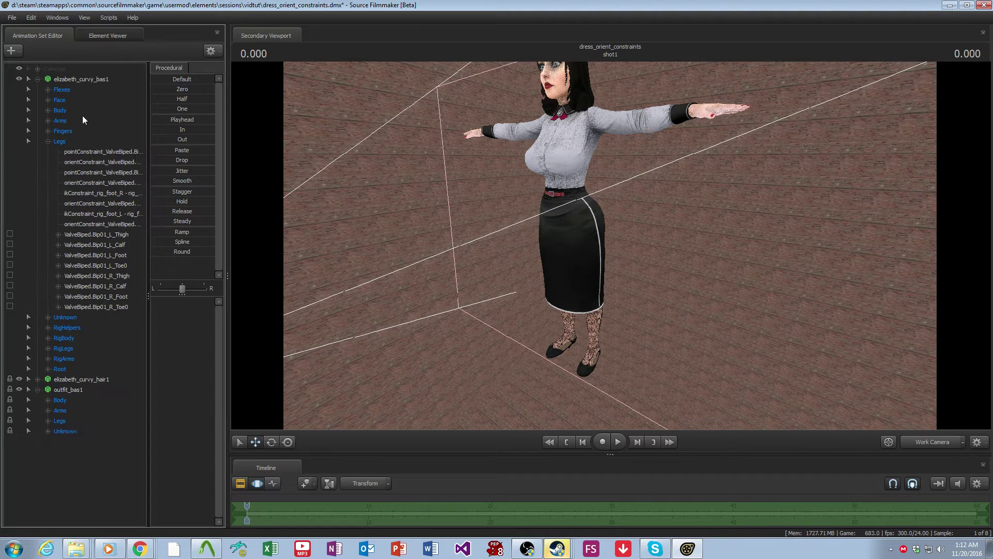
click(122, 234)
key(f)
click(48, 431)
scroll(85, 360, down, 10)
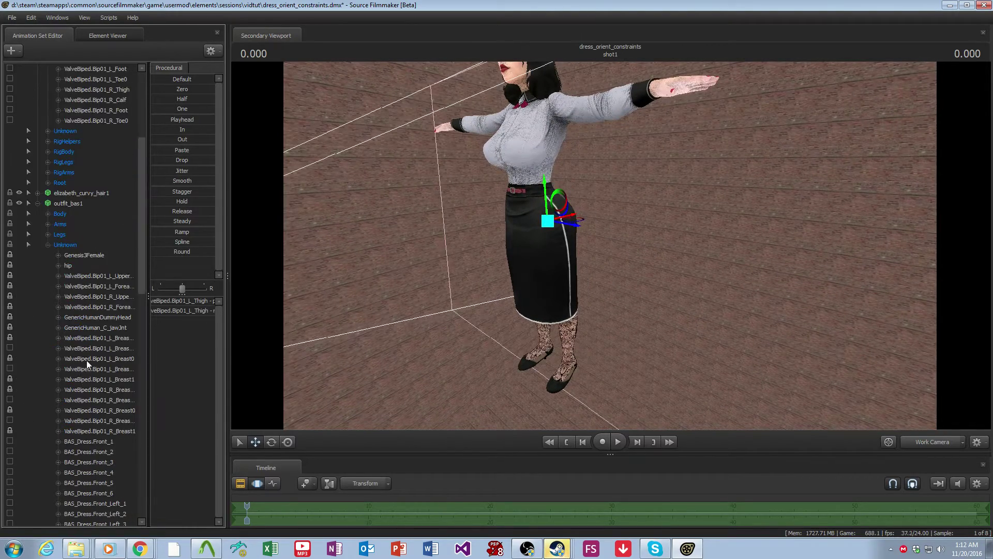
scroll(87, 347, up, 8)
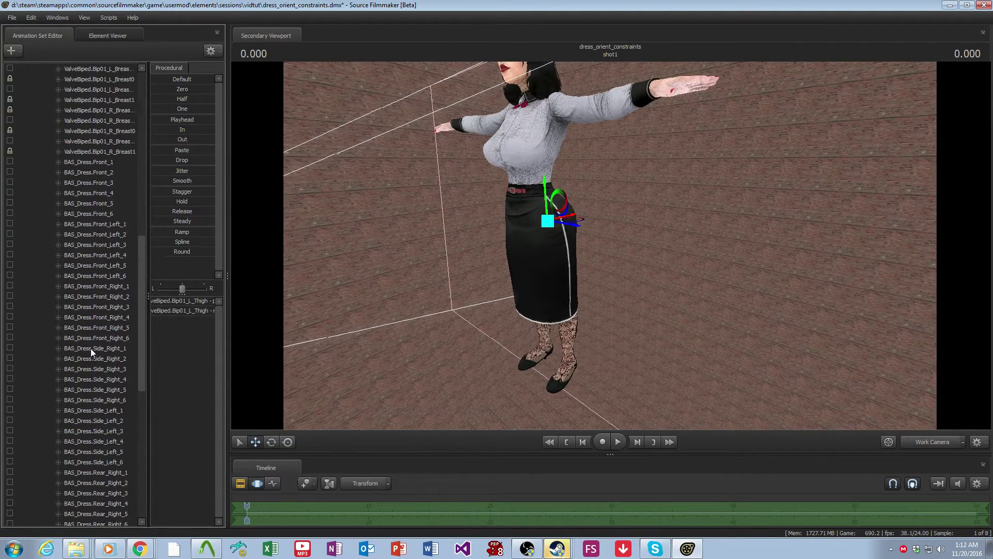
scroll(91, 349, down, 9)
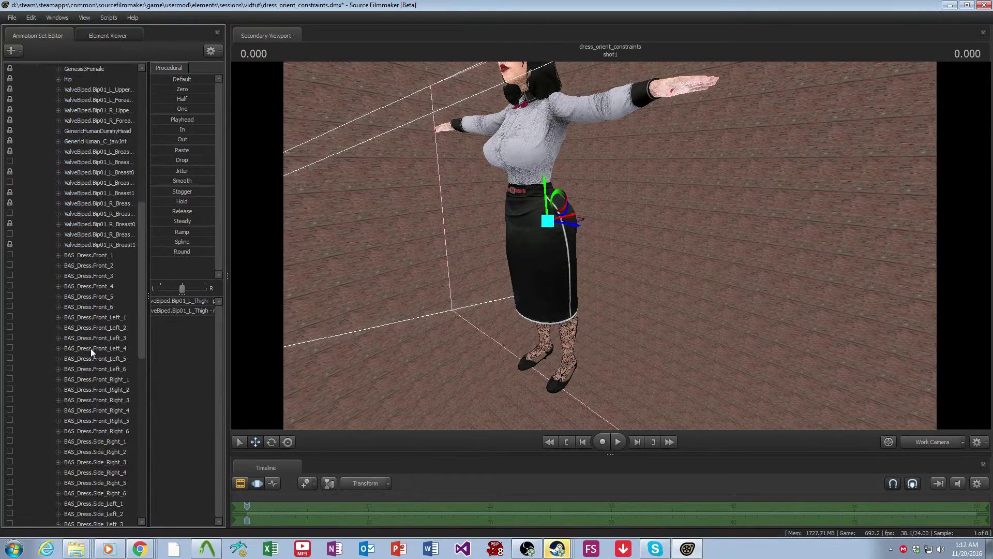
scroll(97, 220, down, 1)
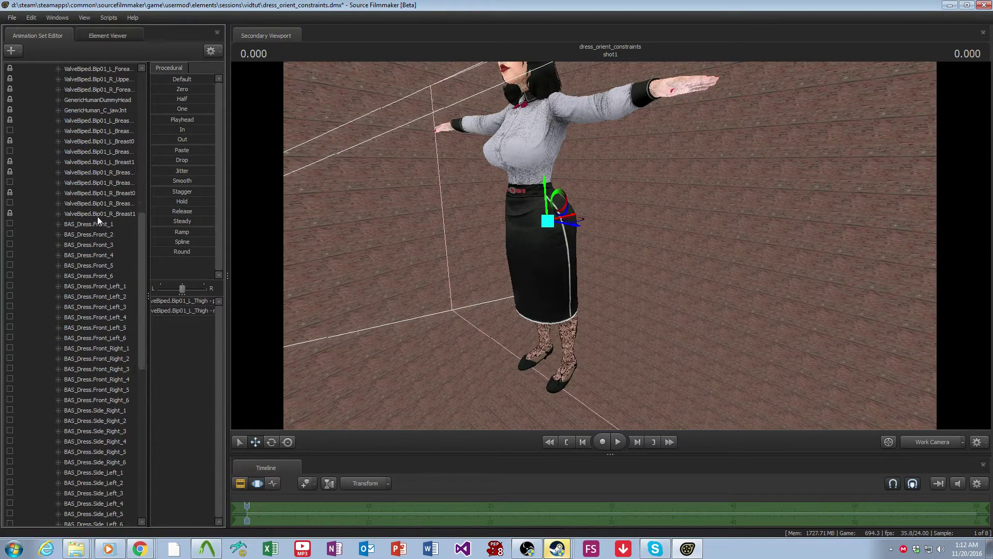
scroll(114, 411, down, 1)
scroll(122, 340, down, 2)
click(110, 379)
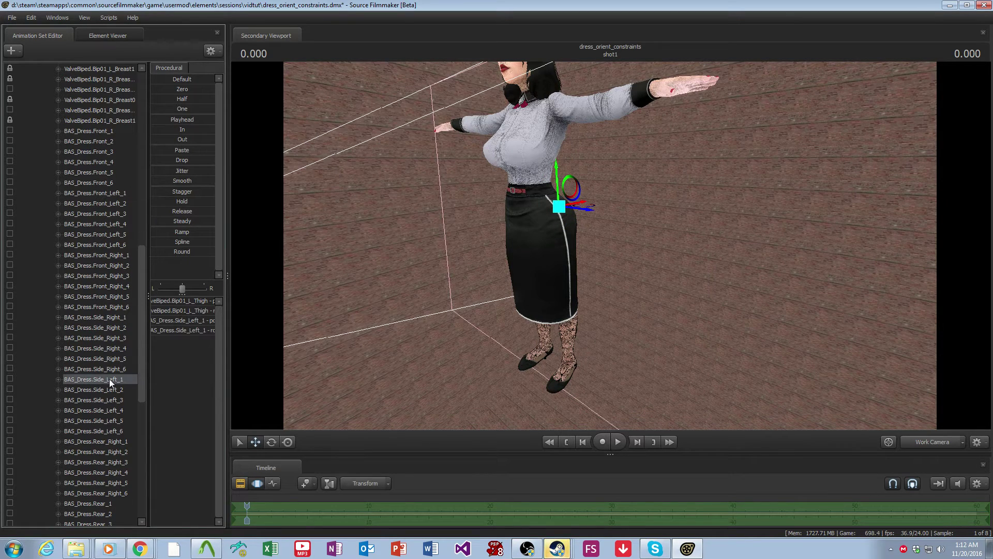
right_click(110, 378)
mouse_move(231, 422)
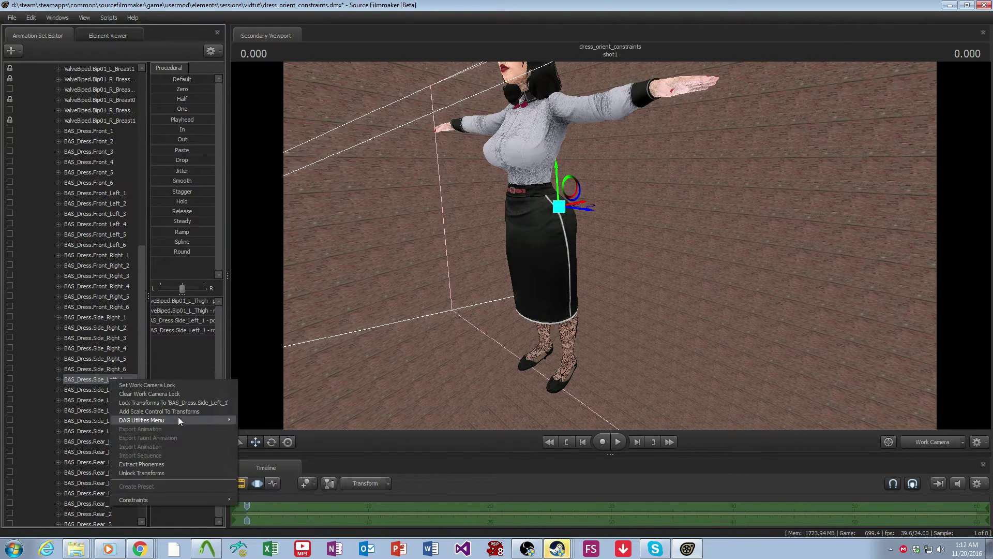
click(279, 430)
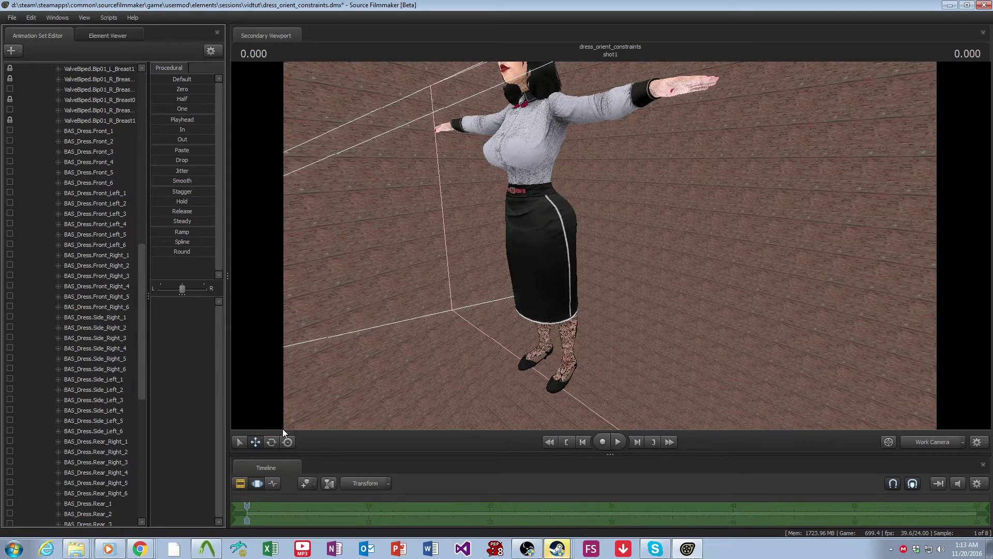
Test the left side constraint by moving the rig_foot_L control, and undo the move.
scroll(60, 250, up, 5)
click(48, 349)
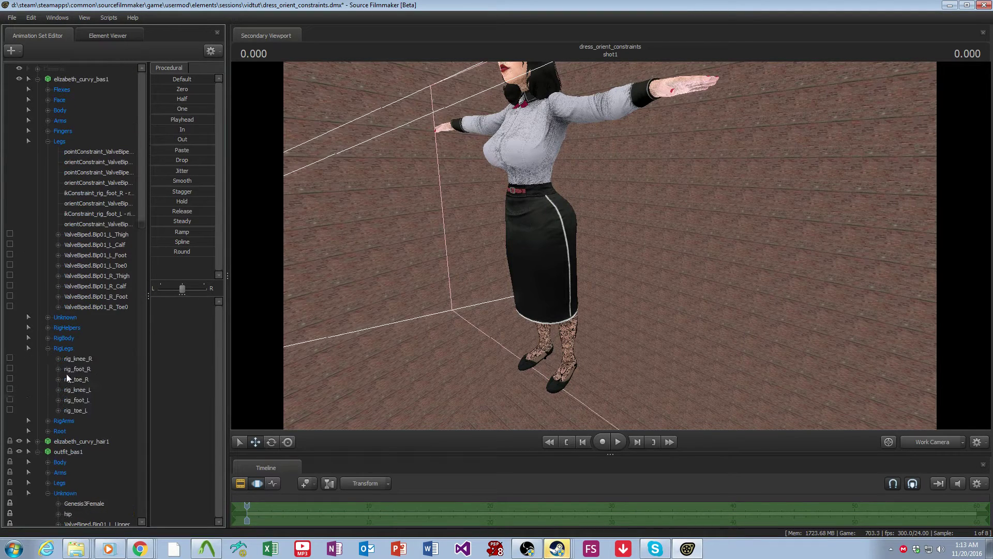
click(82, 400)
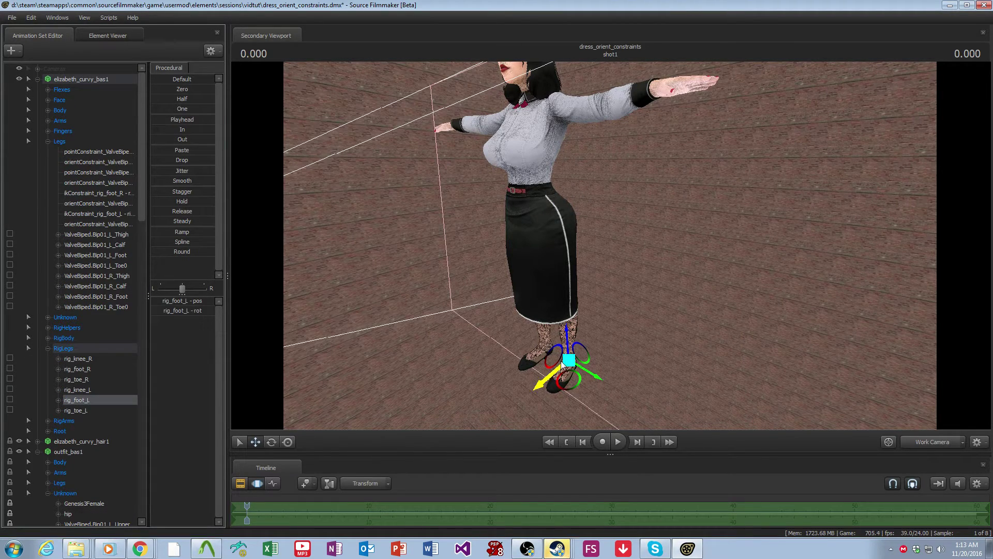
drag(556, 362, 543, 339)
key(ctrl+z)
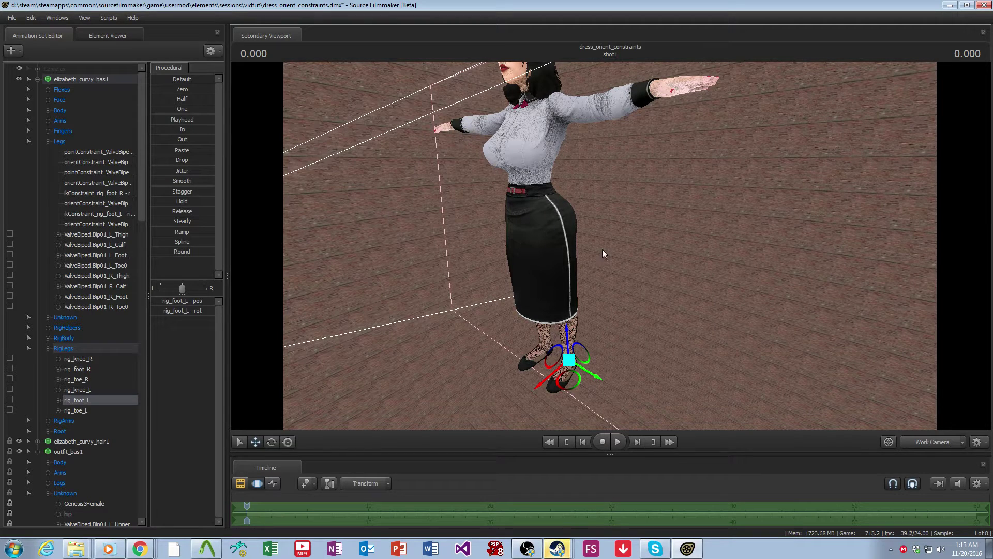
Add an orient constraint tying the outfit's BAS_Dress.Front_Left_1 bone to the body's ValveBiped.Bip01_L_Thigh bone.
click(114, 235)
scroll(114, 303, down, 10)
scroll(107, 282, down, 5)
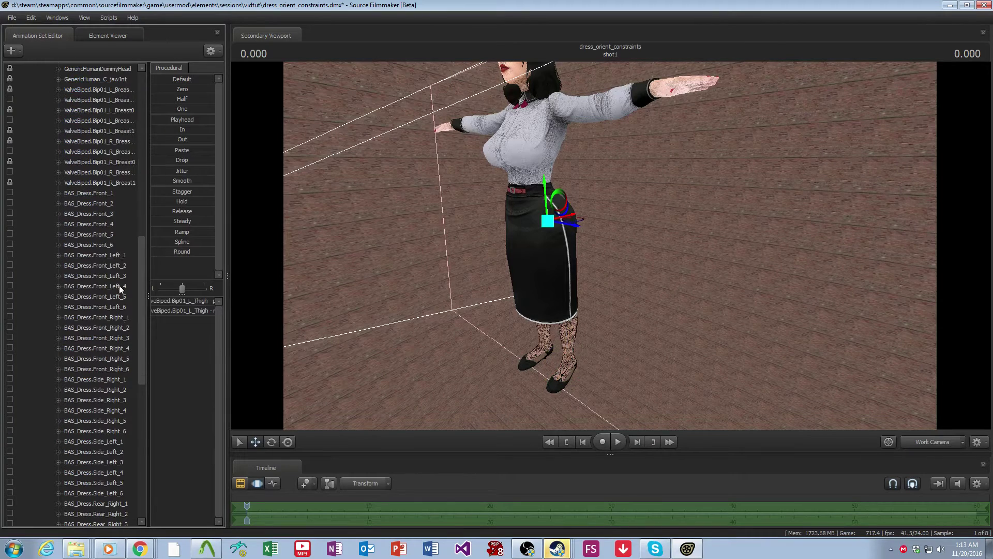
ctrl+click(116, 256)
right_click(116, 257)
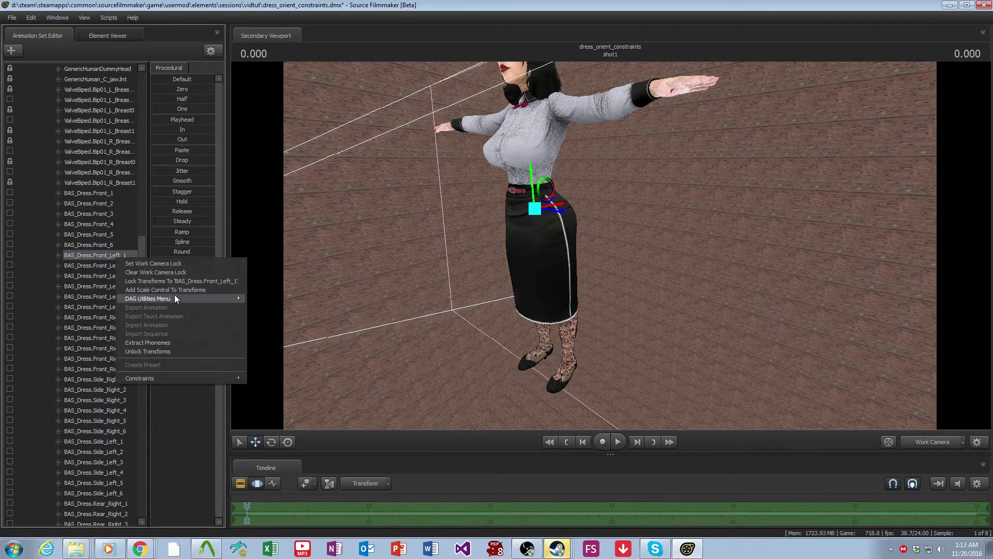
mouse_move(241, 299)
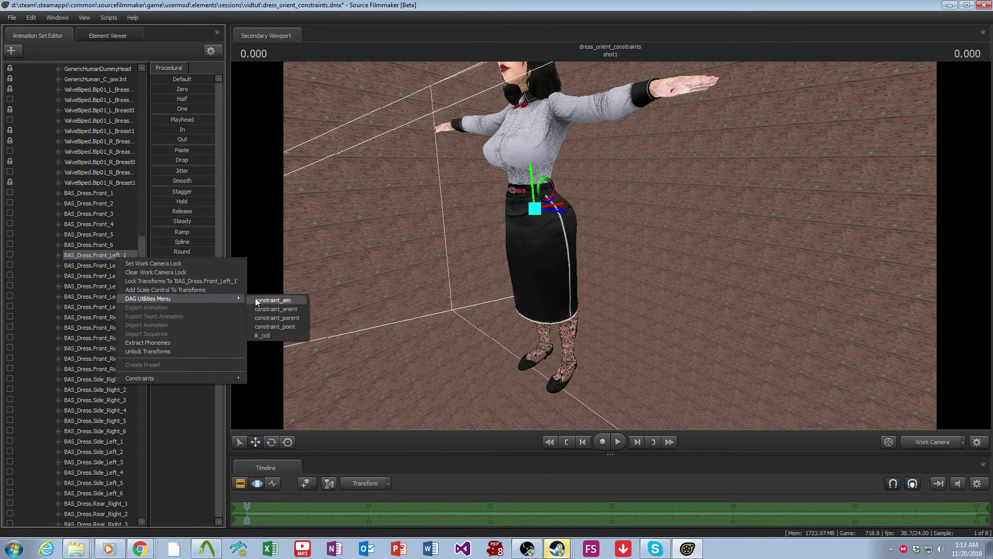
click(286, 308)
Try out the rear-left skirt bones BAS_Dress.Rear_Left_1 to BAS_Dress.Rear_Left_3 with the Rotate tool, and undo the trial rotation.
scroll(131, 321, down, 10)
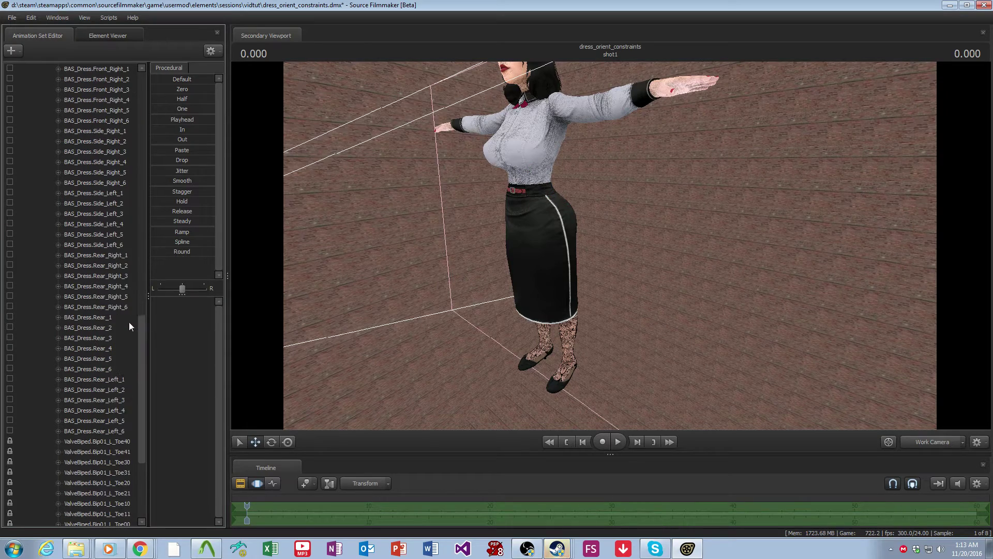
click(120, 318)
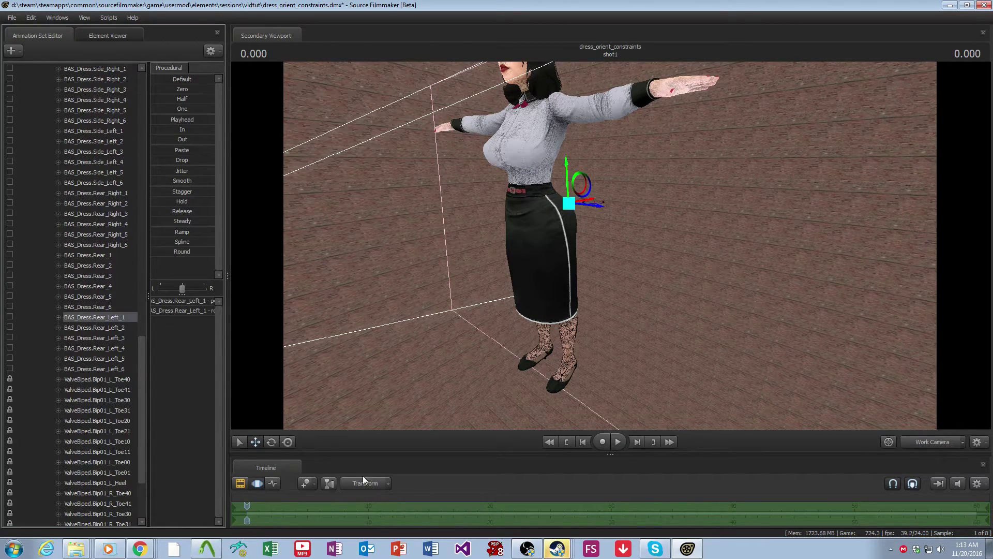
click(274, 439)
alt+drag(651, 197, 602, 267)
click(107, 328)
click(125, 337)
key(ctrl+z)
Add an orient constraint tying the outfit's BAS_Dress.Rear_Left_3 bone to the body's ValveBiped.Bip01_L_Thigh bone.
scroll(102, 317, up, 20)
scroll(107, 316, up, 1)
click(124, 234)
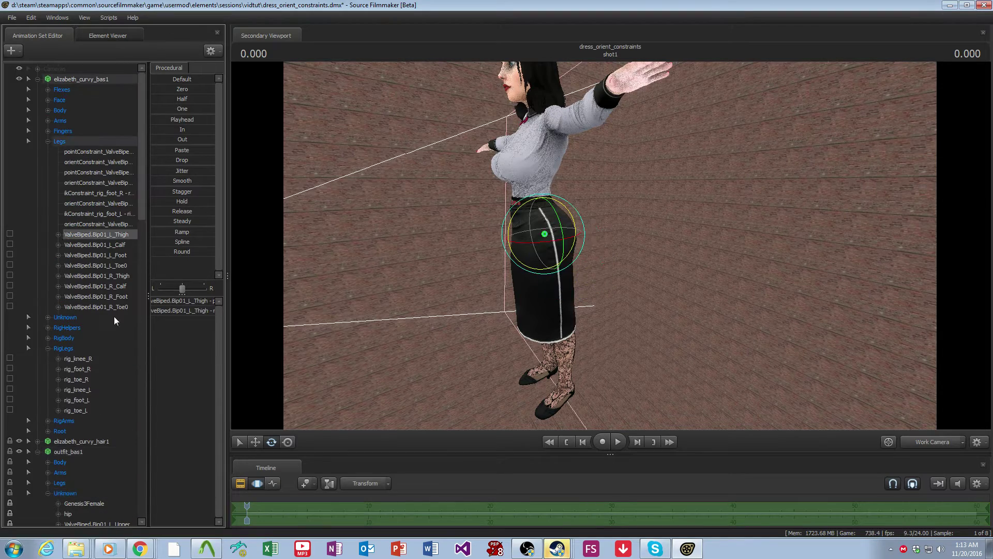
scroll(118, 414, down, 20)
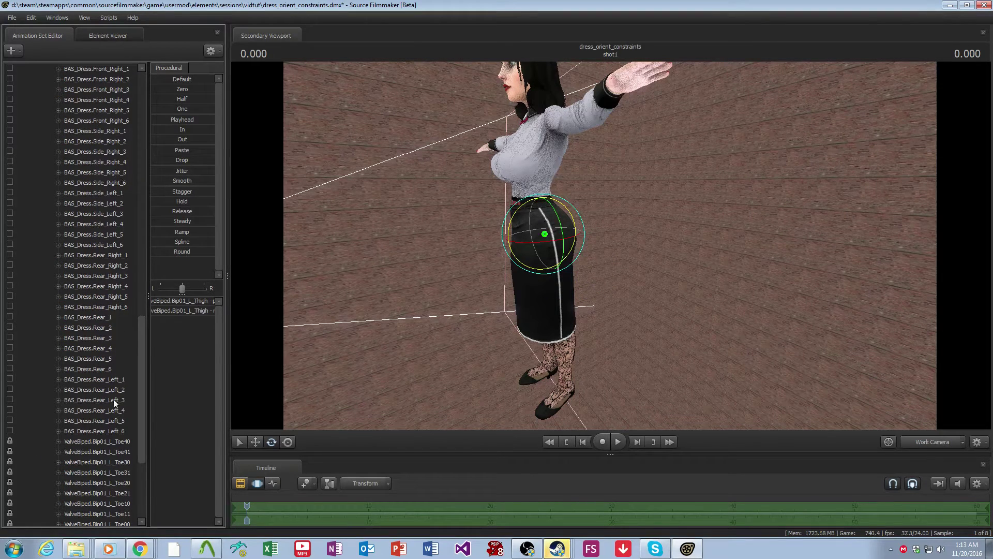
right_click(117, 402)
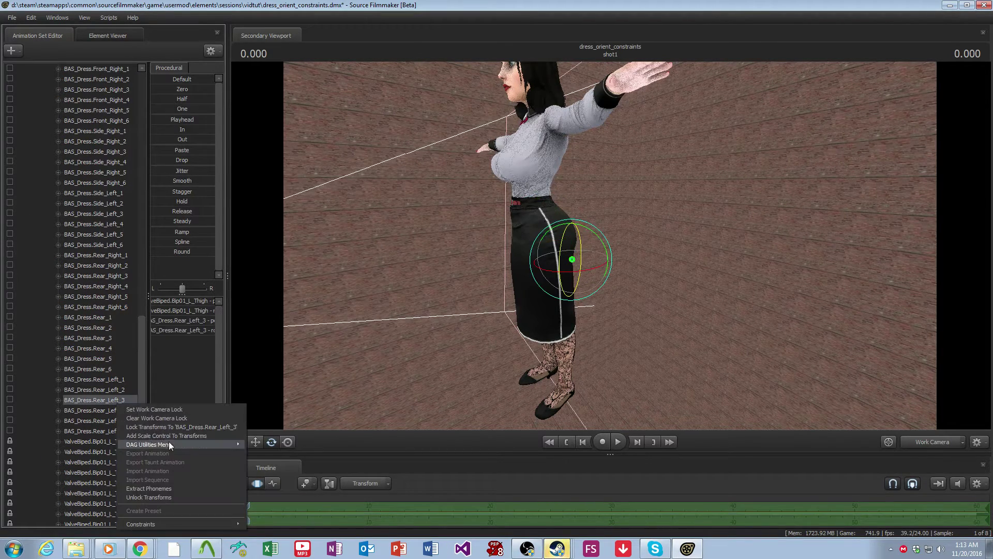
mouse_move(230, 443)
click(289, 454)
Test the left skirt constraints by moving rig_foot_L, check the skirt from another angle, and undo the move.
scroll(84, 345, up, 20)
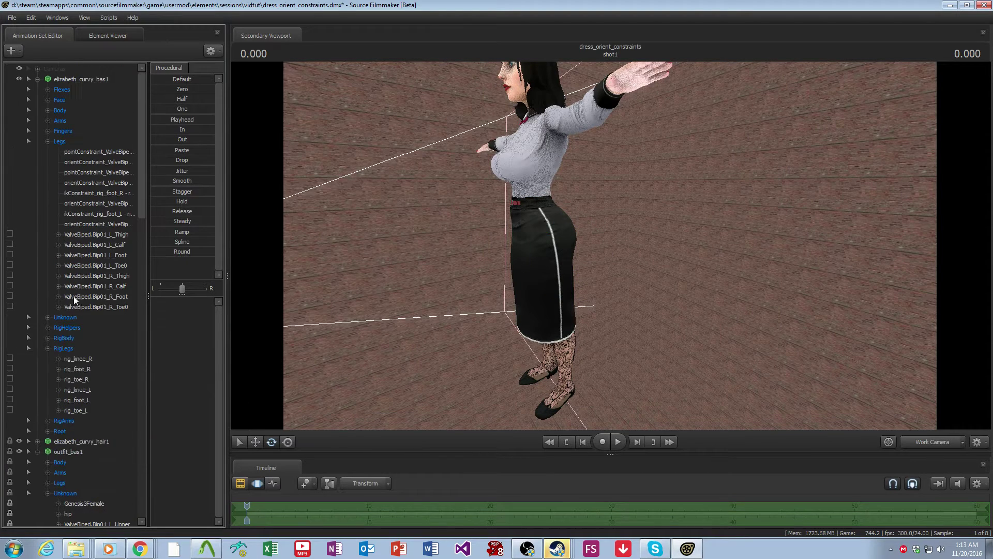
click(81, 400)
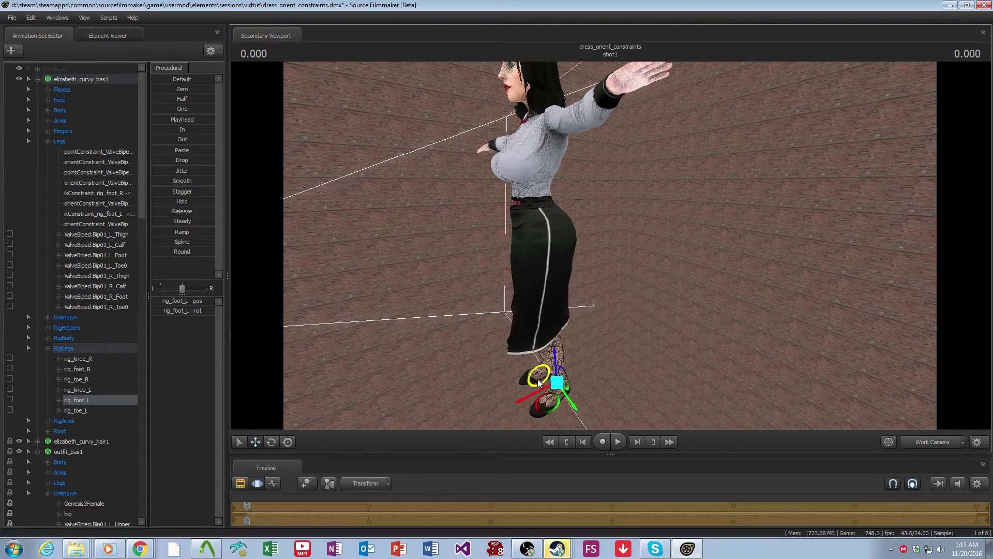
drag(536, 380, 529, 361)
alt+drag(552, 276, 518, 222)
key(ctrl+z)
Add an orient constraint tying the outfit's BAS_Dress.Front_Right_1 bone to the body's ValveBiped.Bip01_R_Thigh bone.
click(100, 276)
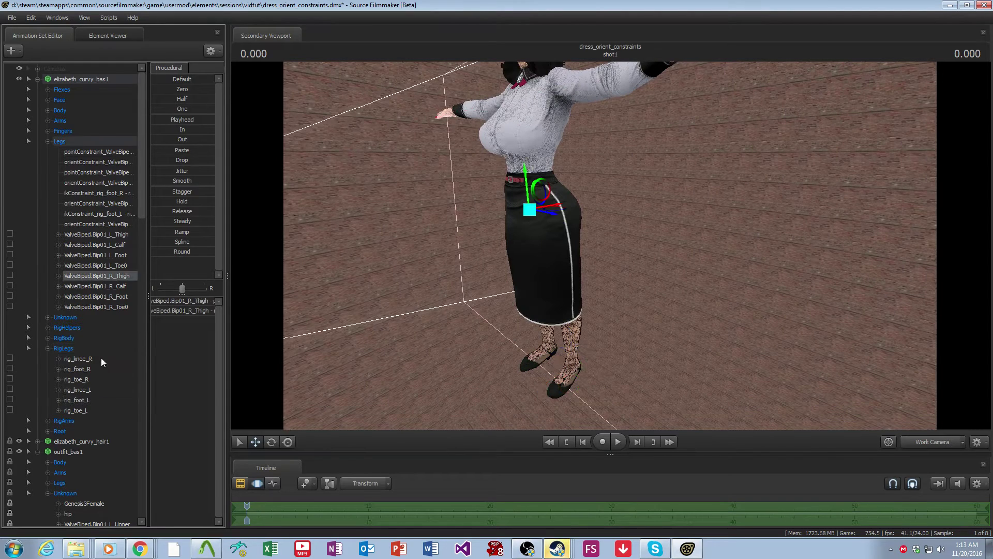
scroll(99, 365, down, 14)
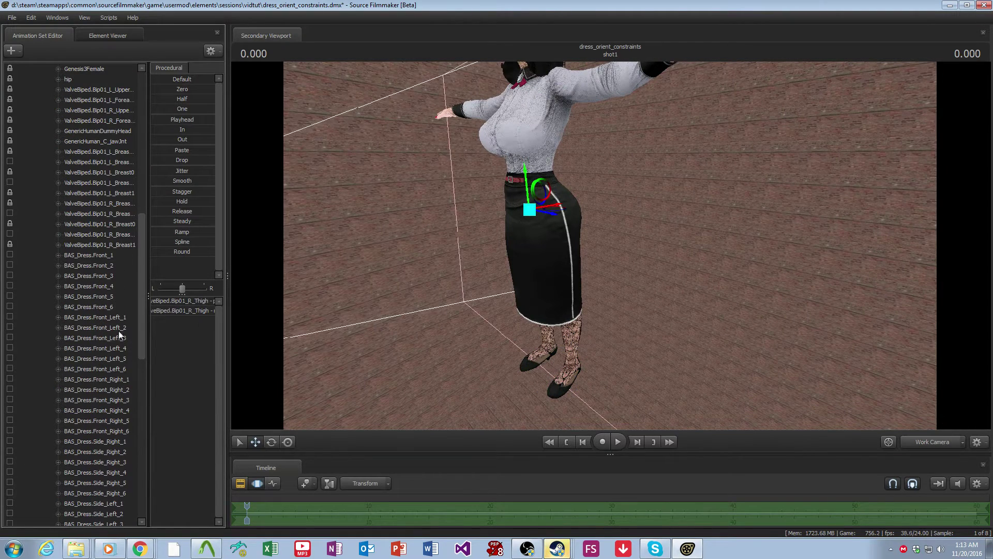
click(119, 382)
right_click(117, 380)
mouse_move(167, 420)
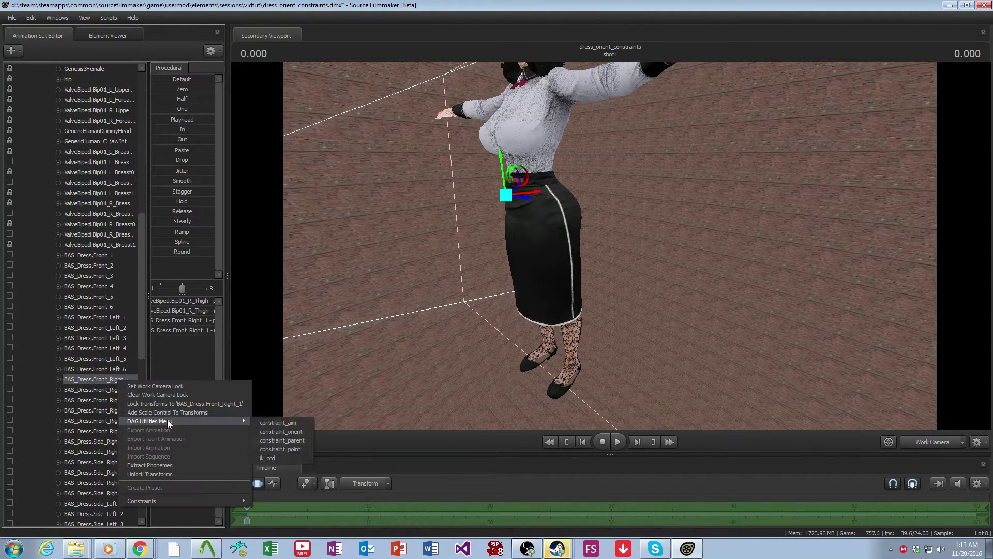
click(300, 432)
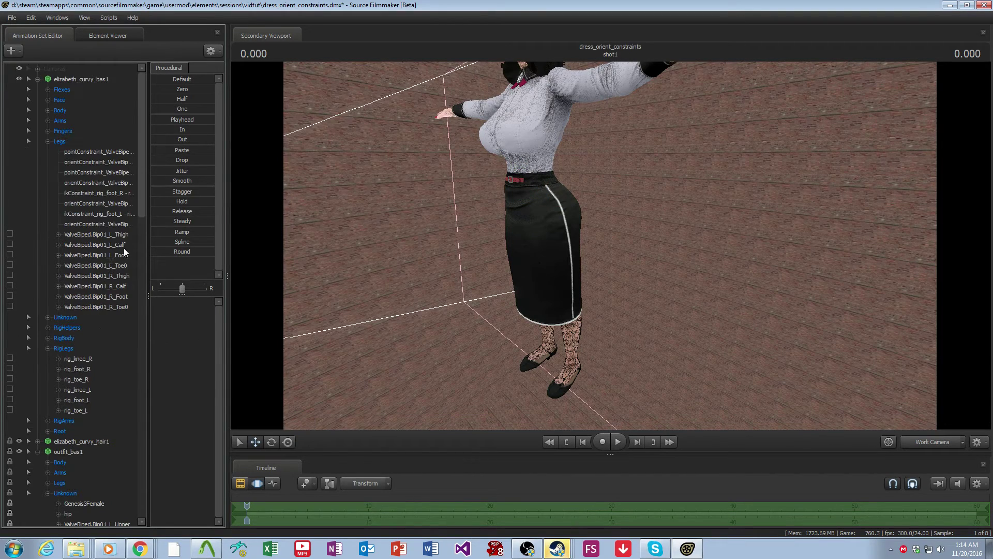
Add an orient constraint tying the outfit's BAS_Dress.Side_Right_1 bone to the body's ValveBiped.Bip01_R_Thigh bone.
click(119, 277)
scroll(112, 362, down, 15)
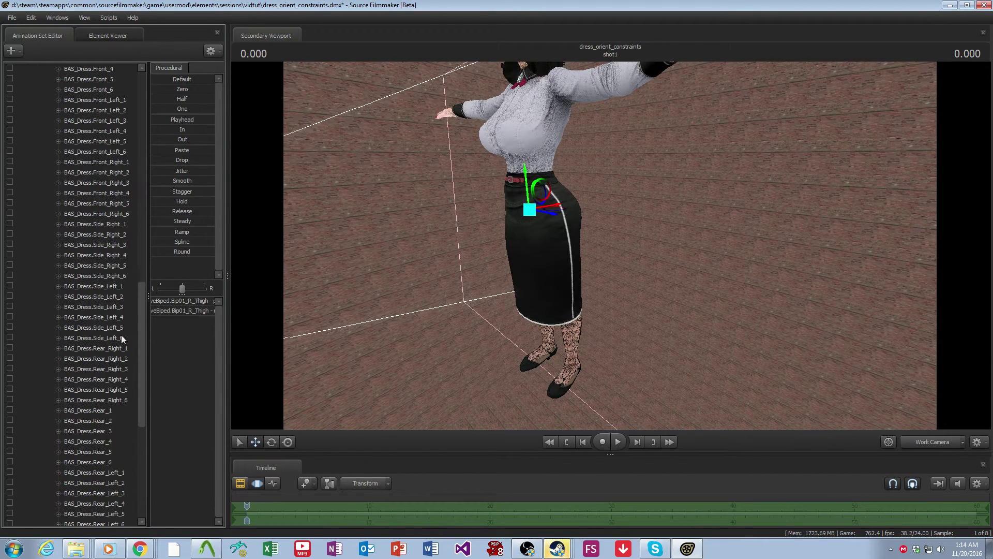
scroll(120, 338, down, 1)
click(107, 197)
right_click(107, 196)
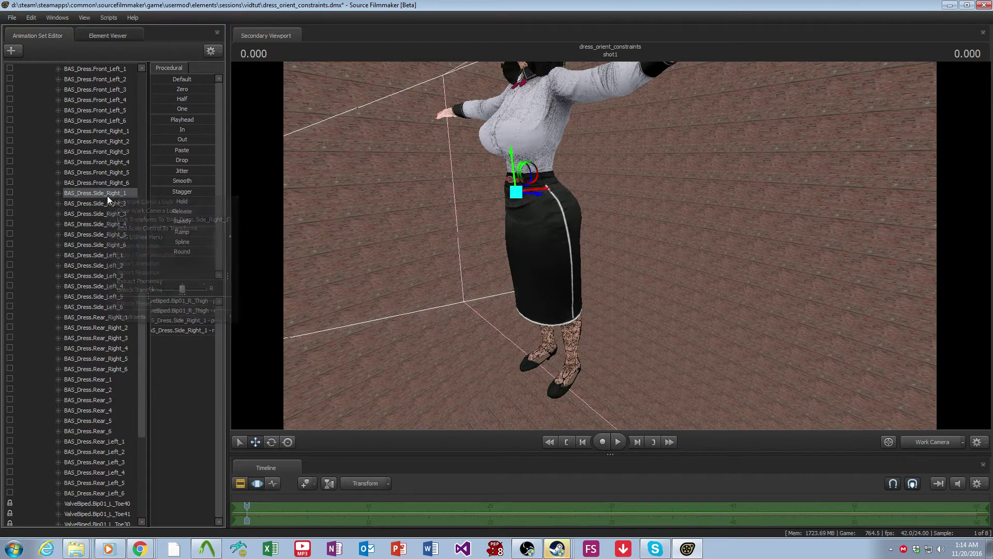
mouse_move(170, 237)
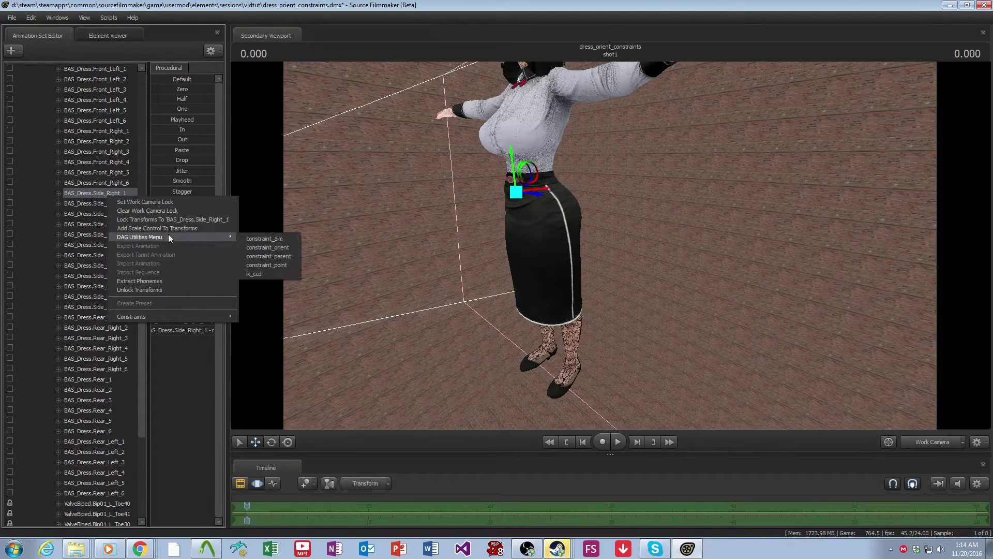
click(274, 248)
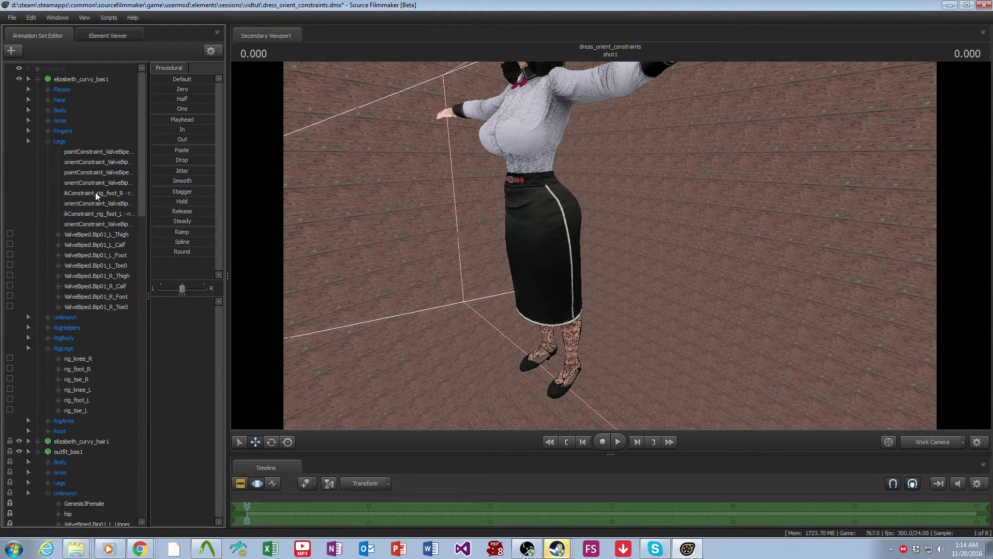
Add an orient constraint tying the outfit's BAS_Dress.Rear_Right_3 bone to the body's ValveBiped.Bip01_R_Thigh bone.
scroll(120, 213, down, 2)
click(107, 171)
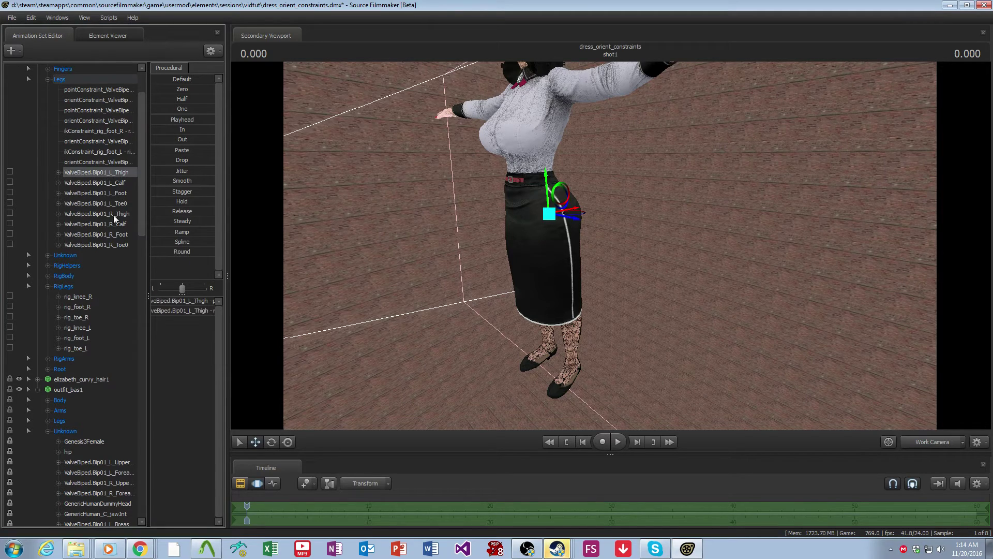
click(112, 214)
scroll(91, 352, down, 12)
scroll(92, 408, down, 13)
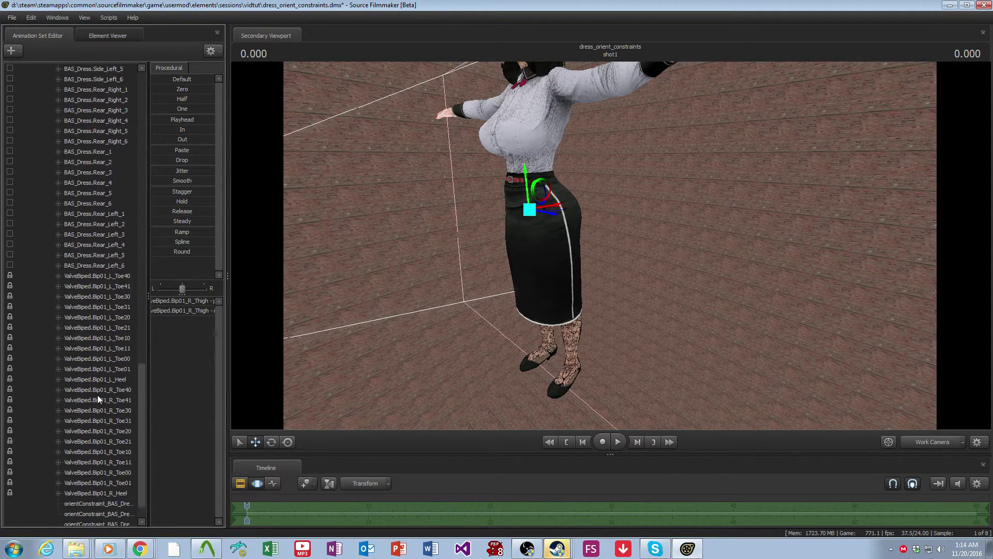
ctrl+click(119, 170)
right_click(119, 170)
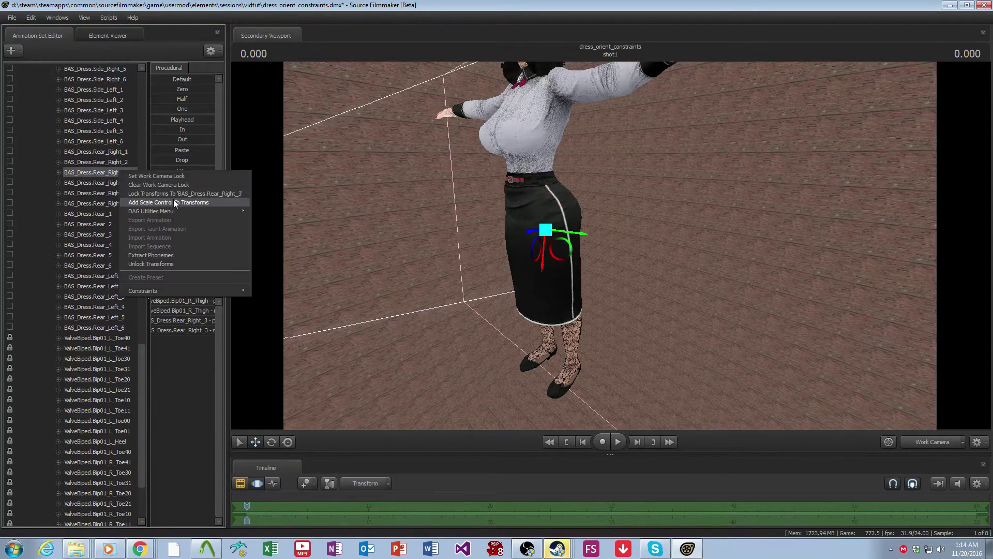
mouse_move(188, 211)
click(290, 223)
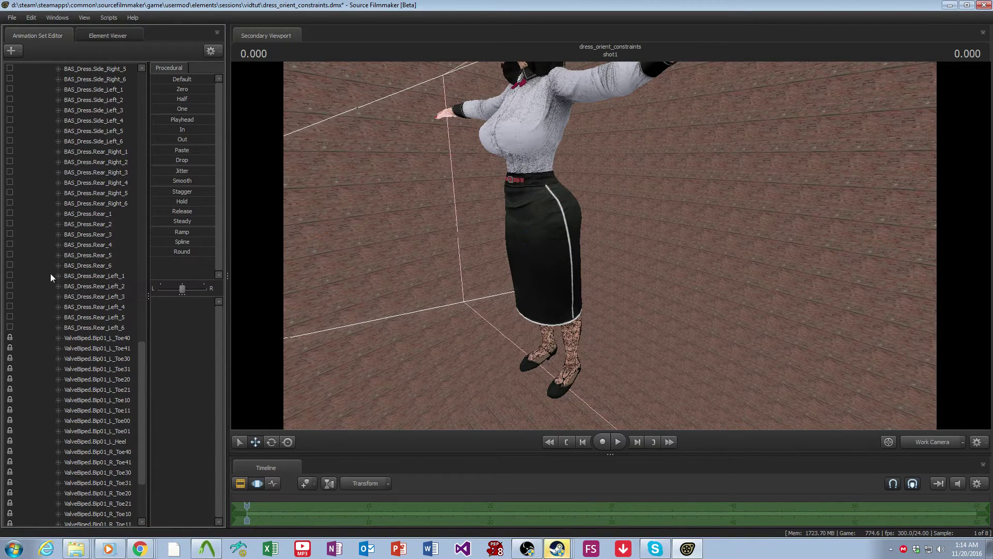
Test the right skirt constraints by moving rig_foot_R, and undo the move.
click(77, 369)
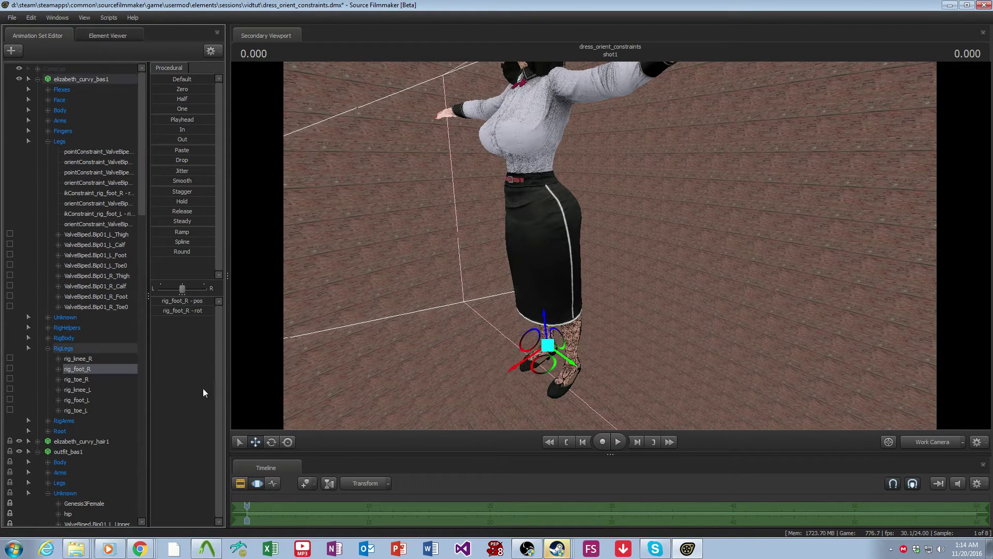
drag(523, 341, 491, 339)
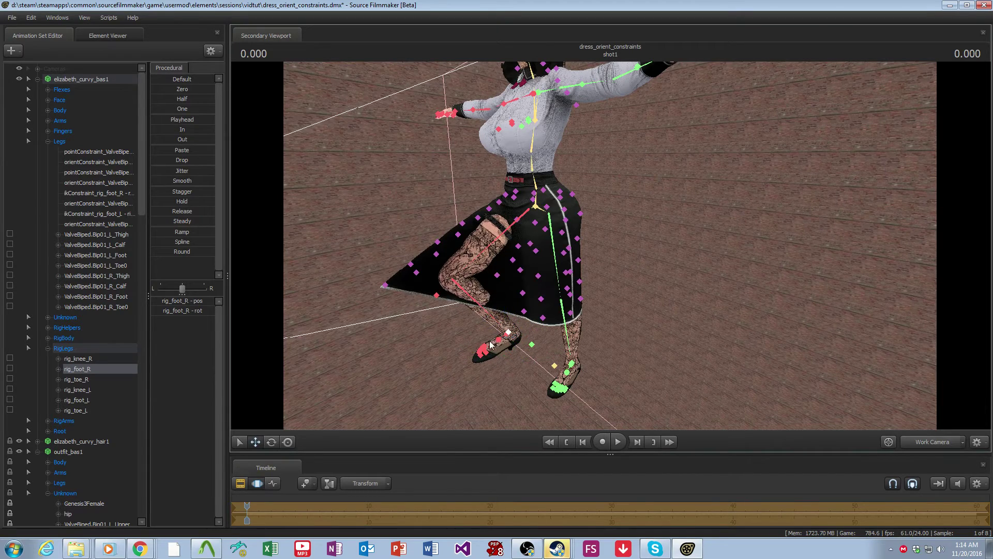
key(ctrl+z)
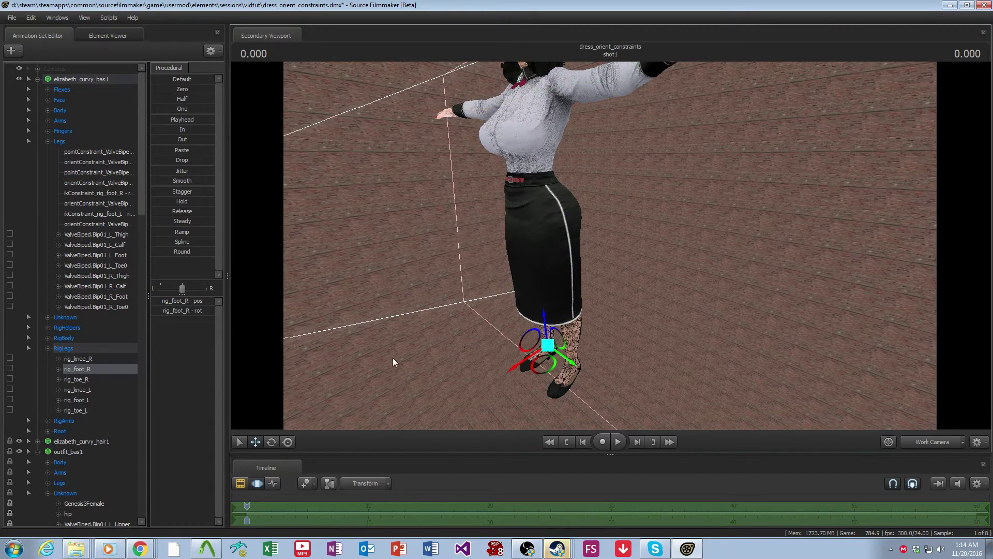
Try out the front skirt bones BAS_Dress.Front_1 and BAS_Dress.Front_3 with the Rotate tool, and undo the trial rotation.
scroll(83, 314, down, 13)
click(88, 286)
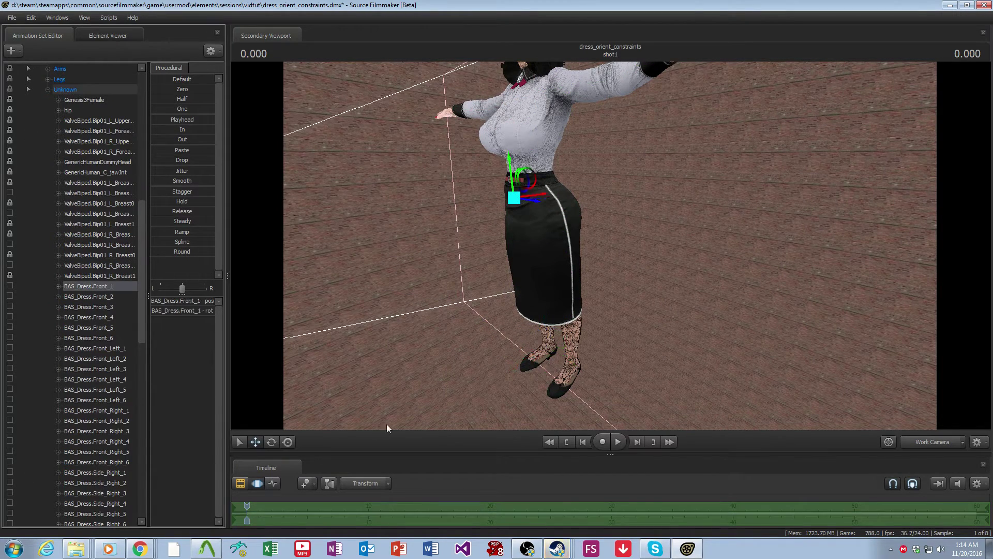
click(271, 441)
click(93, 307)
drag(518, 210, 550, 208)
key(ctrl+z)
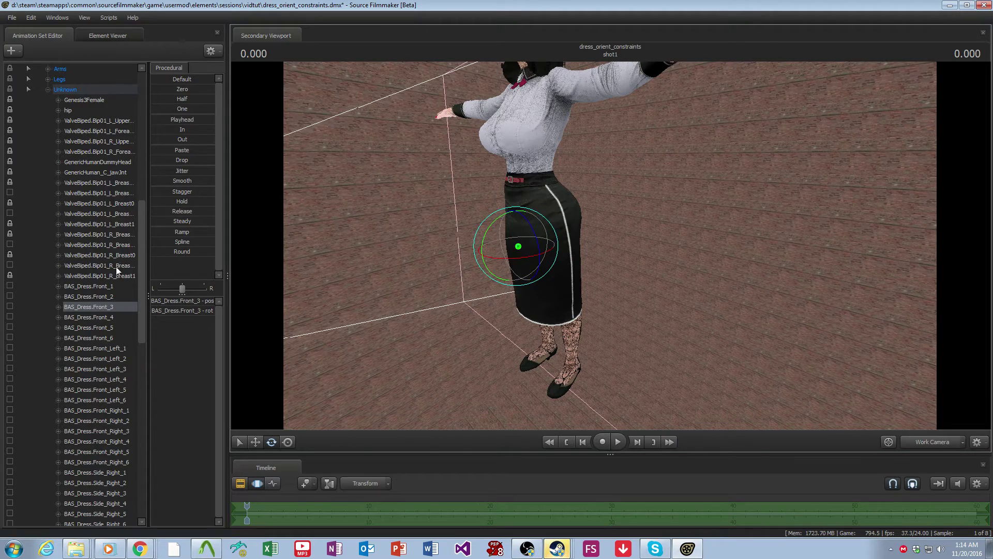
Add an orient constraint tying the outfit's BAS_Dress.Front_1 bone to the body's ValveBiped.Bip01_L_Thigh bone.
scroll(116, 265, up, 13)
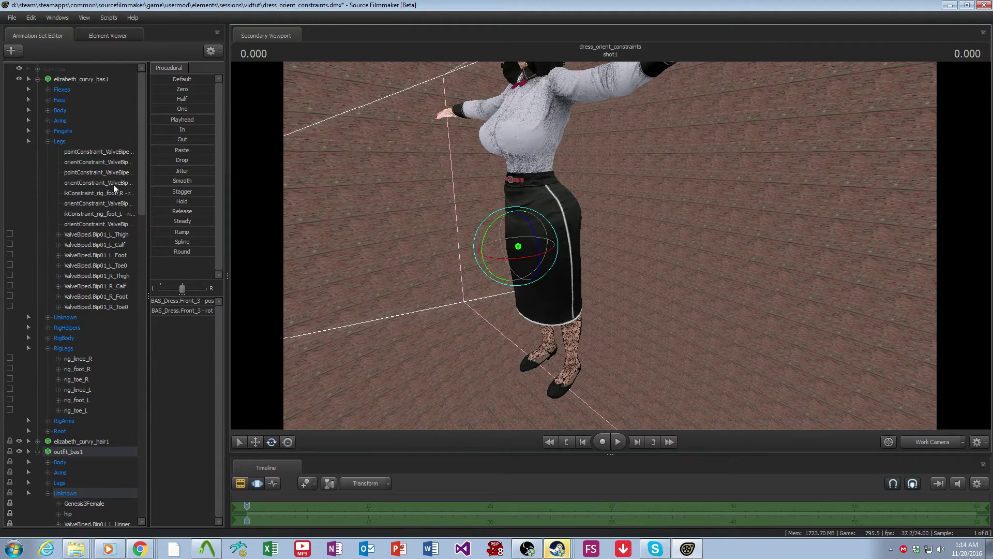
click(119, 235)
scroll(118, 292, down, 6)
scroll(118, 296, down, 7)
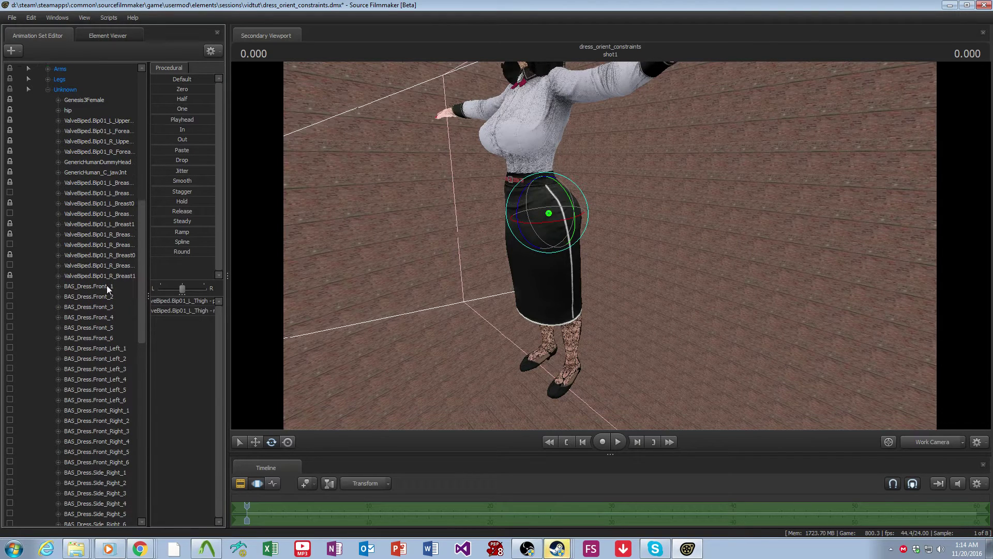
click(107, 287)
right_click(106, 285)
mouse_move(178, 327)
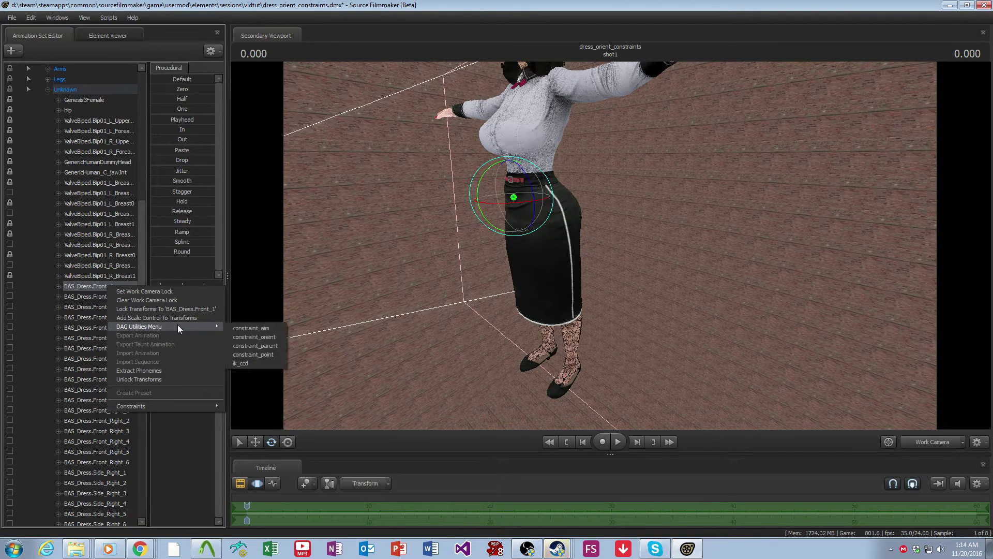
click(271, 334)
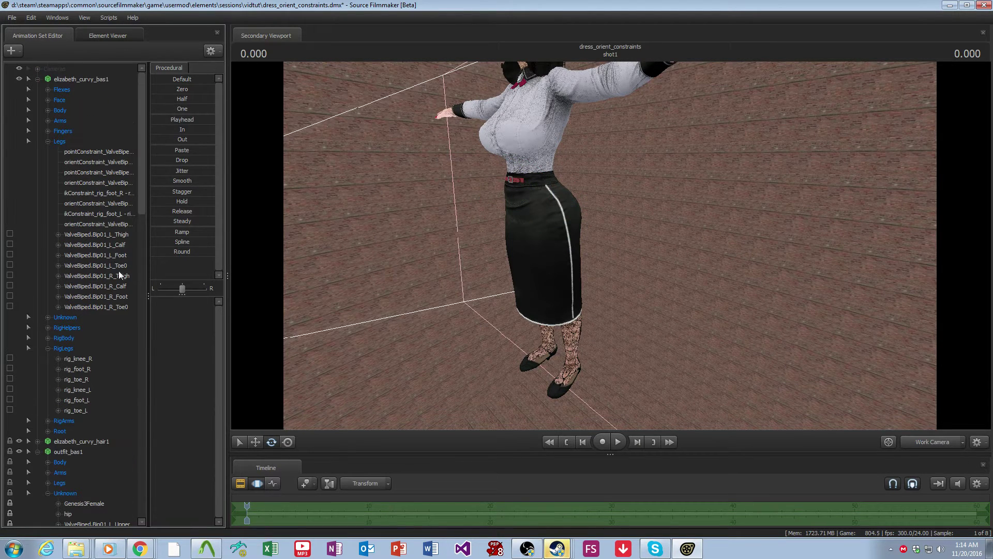
Add an orient constraint tying the outfit's BAS_Dress.Front_1 bone to the body's ValveBiped.Bip01_R_Thigh bone.
click(119, 274)
scroll(111, 332, down, 15)
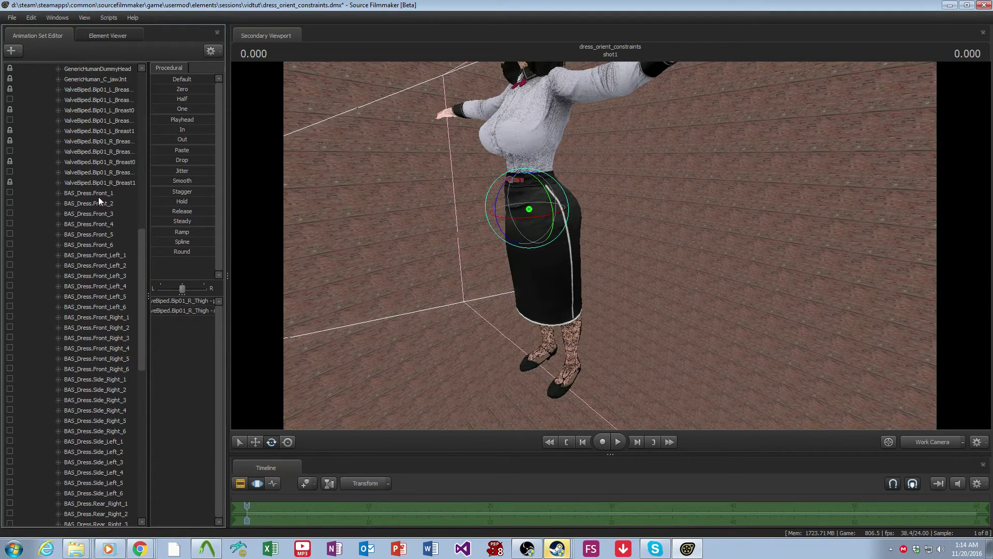
click(99, 194)
right_click(99, 192)
mouse_move(154, 234)
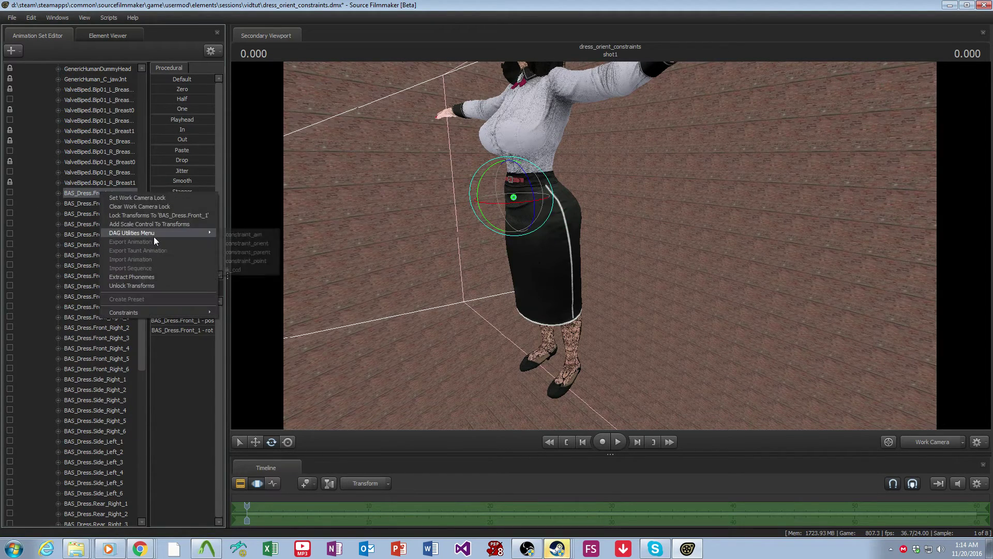
click(258, 244)
Widen the animation set list and its editor area so the names of the outfit's orient constraints are readable.
scroll(45, 320, down, 15)
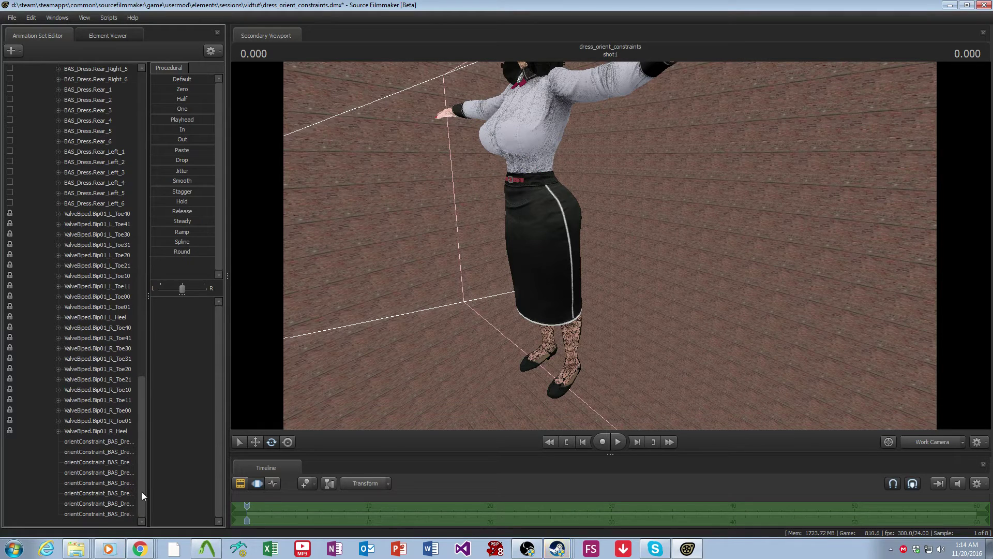
drag(147, 489, 205, 489)
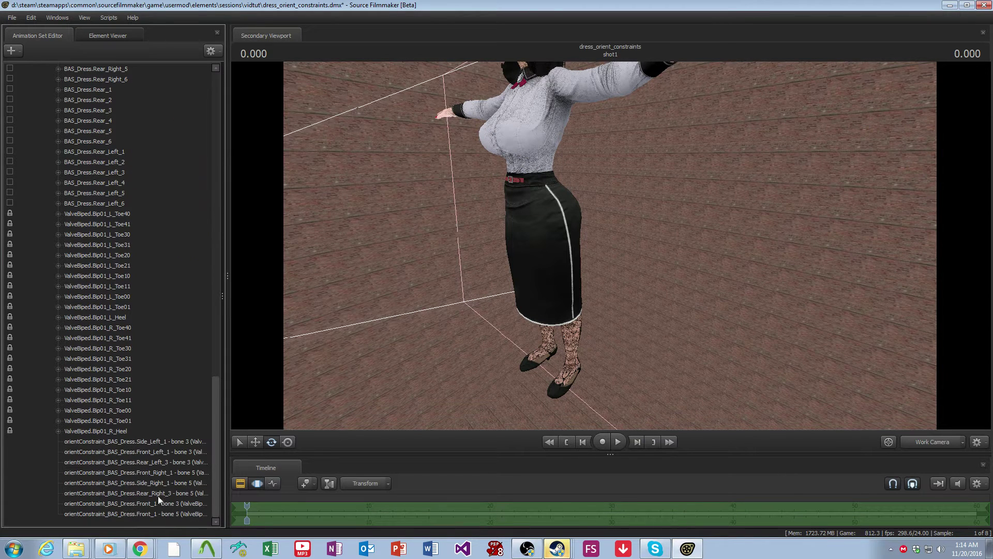
drag(228, 442, 260, 402)
drag(242, 304, 220, 305)
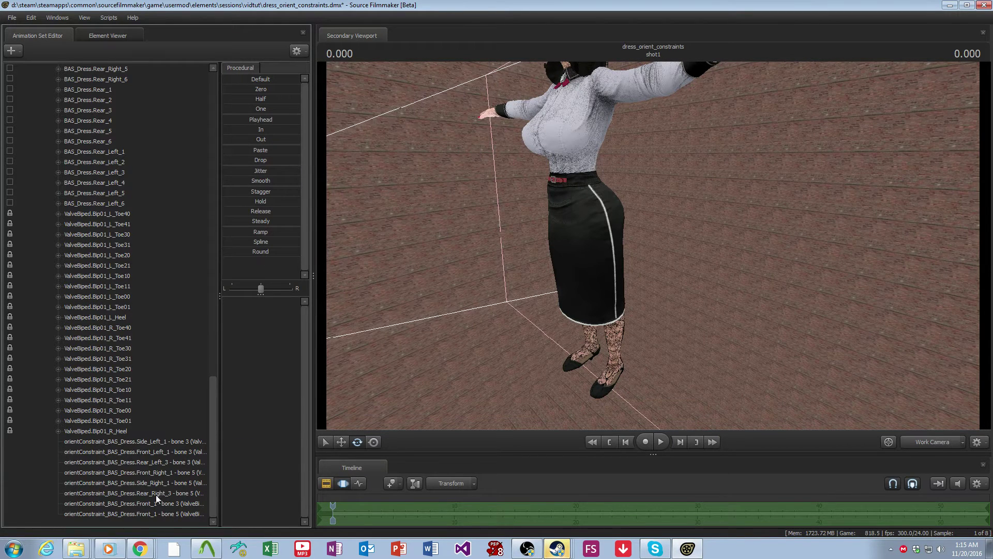
Lower the weights of the BAS_Dress.Rear_Right_3 orient constraint and both BAS_Dress.Front_1 orient constraints to about half.
click(156, 493)
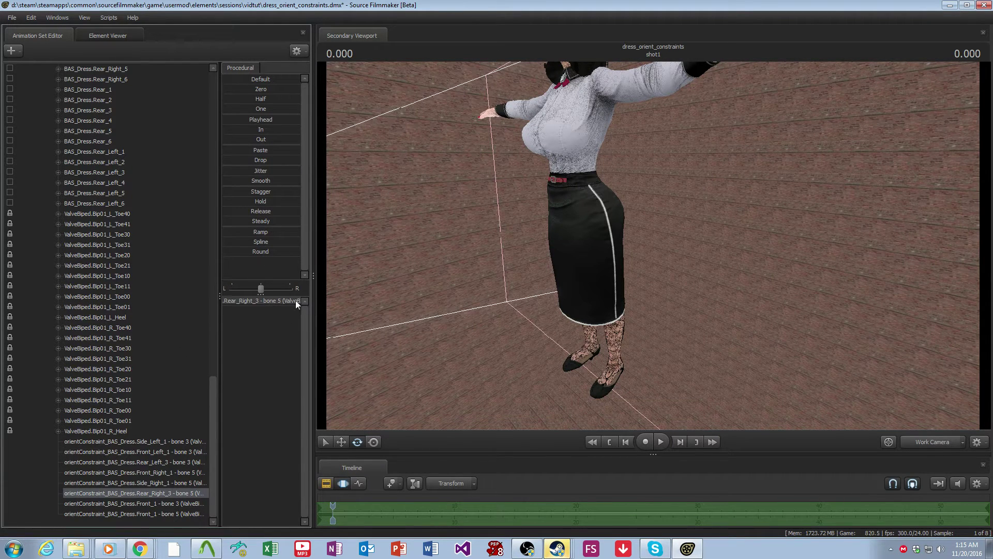
drag(296, 300, 262, 300)
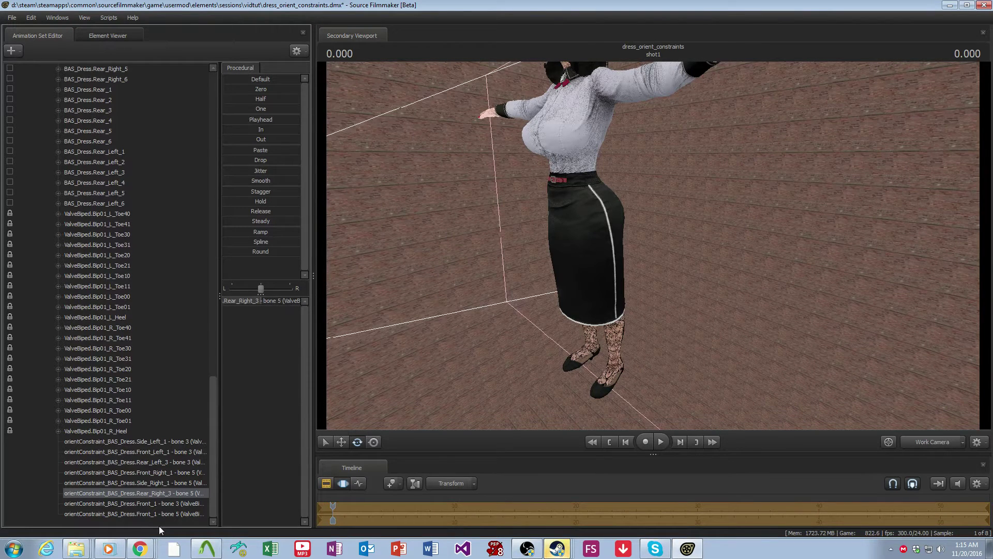
click(150, 502)
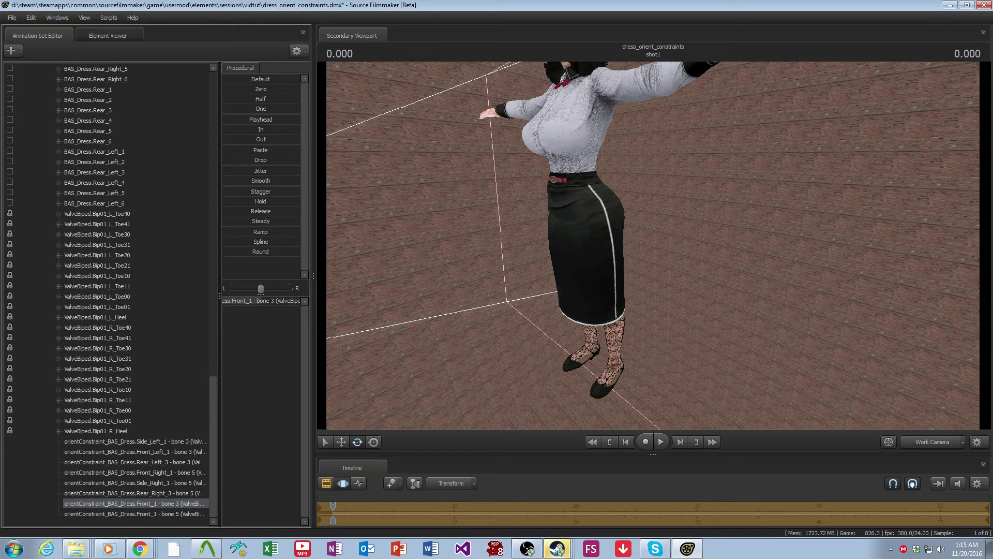
click(183, 514)
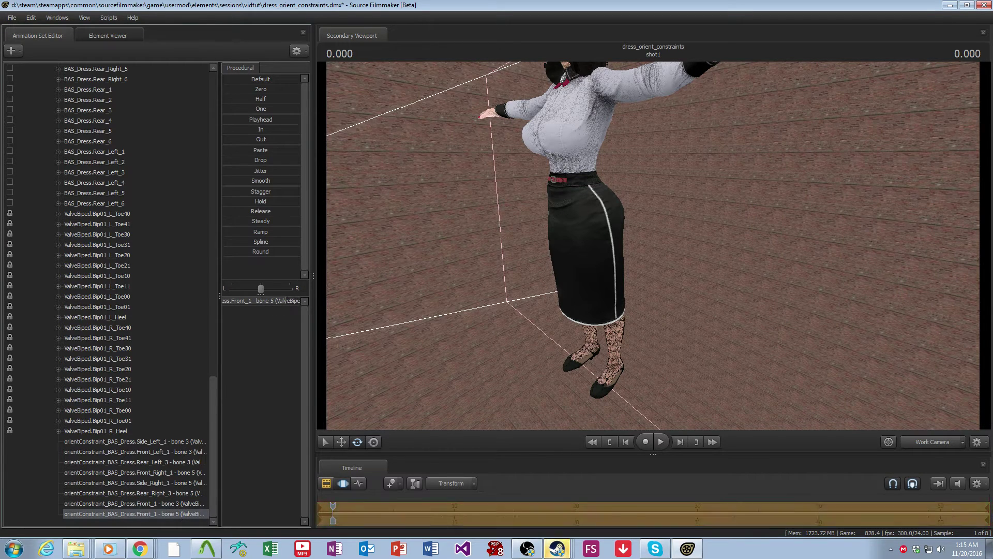
Test the weighted front skirt constraints by moving rig_foot_R and rig_foot_L in turn, undoing each move.
scroll(78, 279, up, 15)
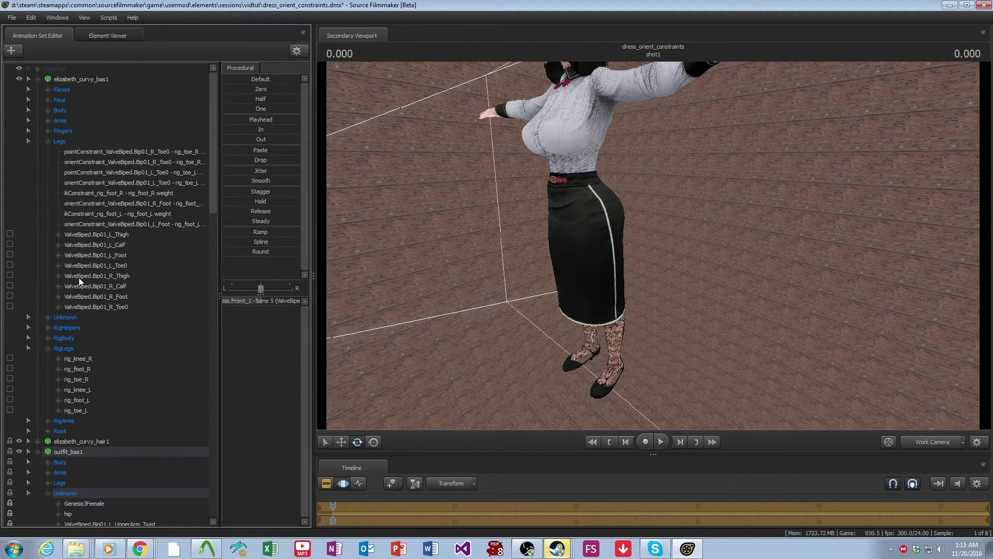
scroll(70, 286, down, 1)
click(82, 338)
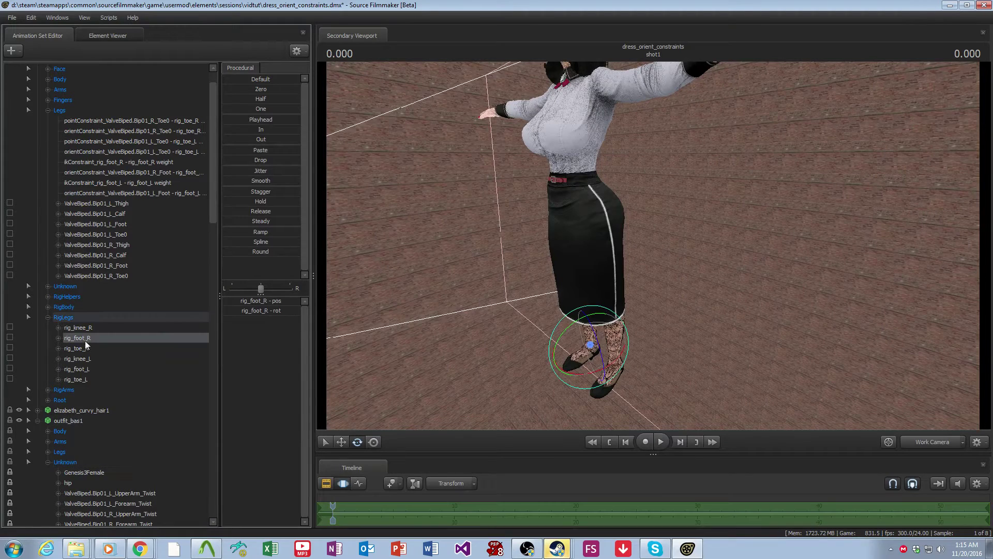
click(342, 442)
drag(569, 342, 543, 332)
key(ctrl+z)
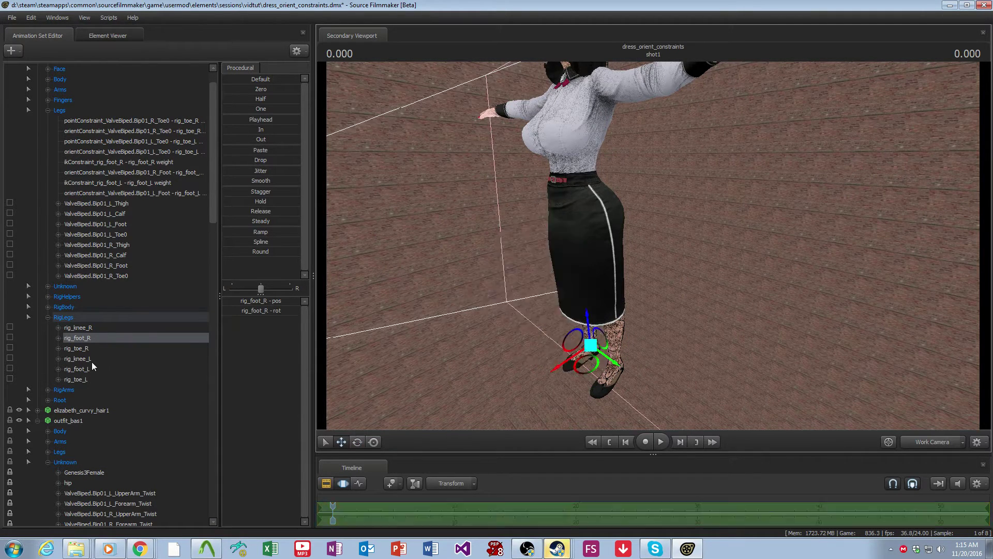
click(78, 369)
mouse_move(612, 366)
mouse_down()
mouse_move(595, 353)
mouse_move(602, 362)
mouse_up()
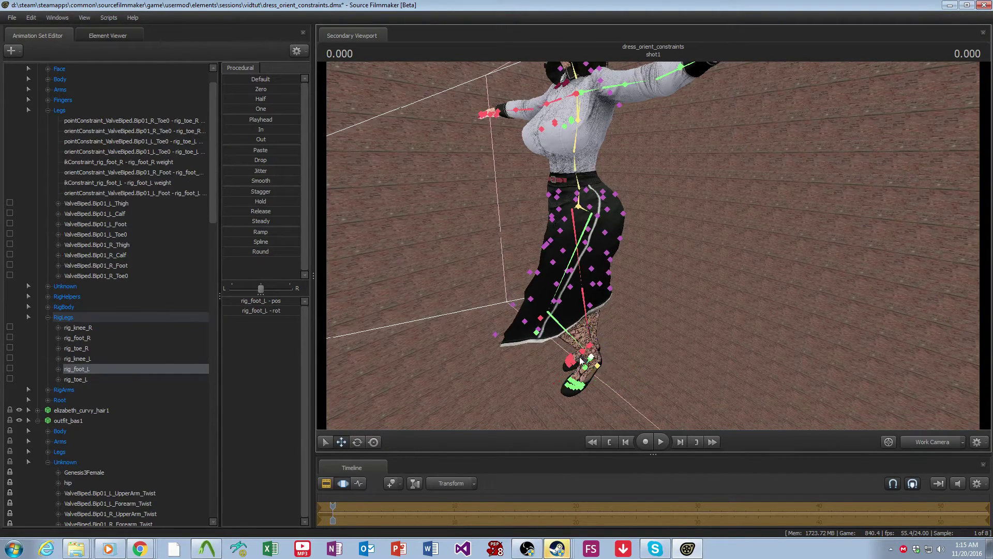
key(ctrl+z)
Add an orient constraint tying the outfit's BAS_Dress.Rear_3 bone to the body's ValveBiped.Bip01_L_Thigh bone.
scroll(115, 336, down, 6)
scroll(115, 342, down, 5)
scroll(116, 344, up, 8)
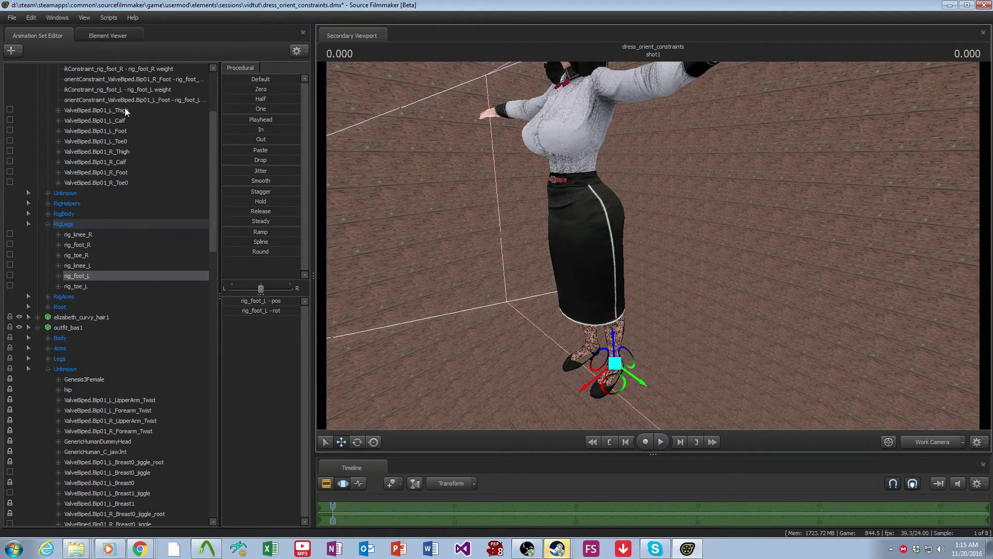
click(114, 110)
scroll(141, 351, down, 20)
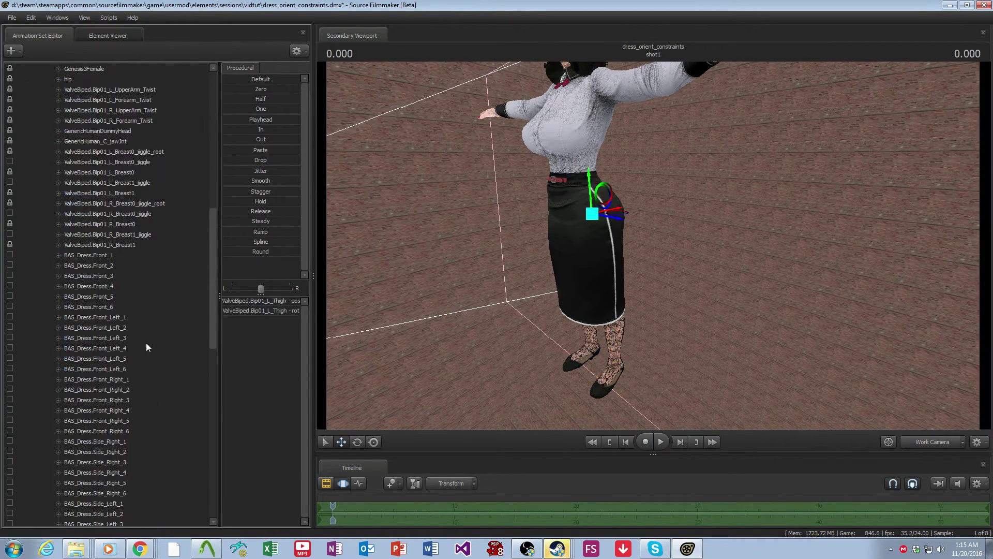
click(109, 275)
right_click(109, 276)
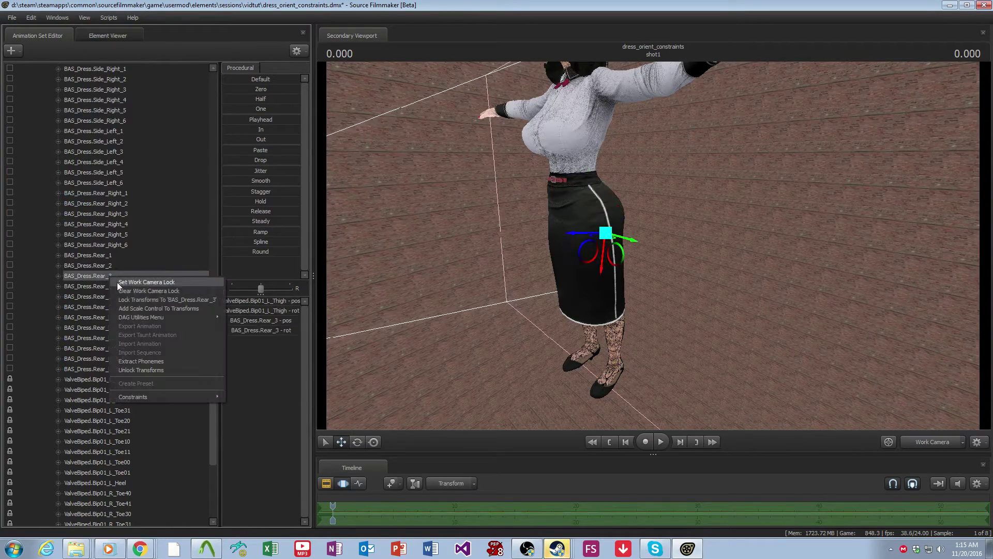
mouse_move(181, 317)
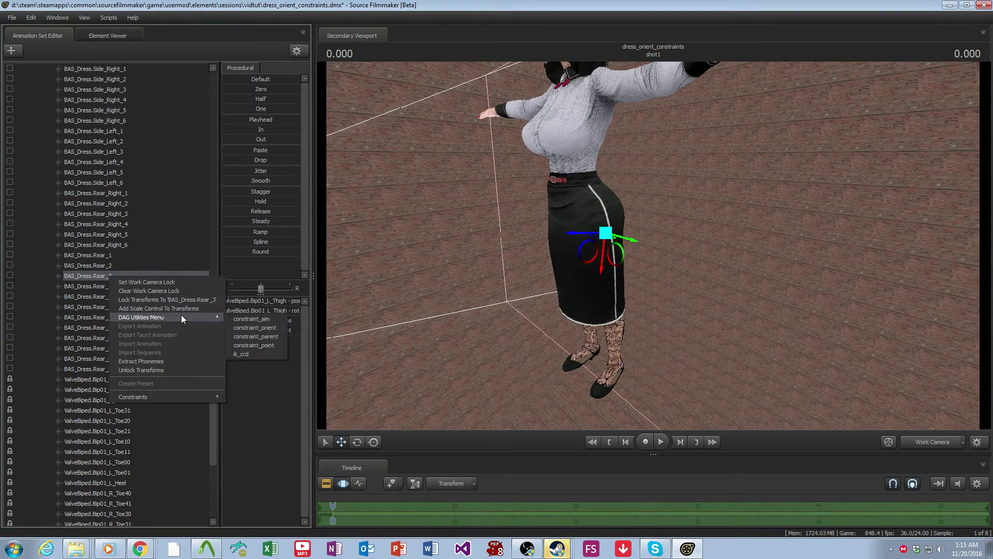
click(265, 330)
Add an orient constraint tying the outfit's BAS_Dress.Rear_3 bone to the body's ValveBiped.Bip01_R_Thigh bone.
click(122, 245)
scroll(129, 300, down, 20)
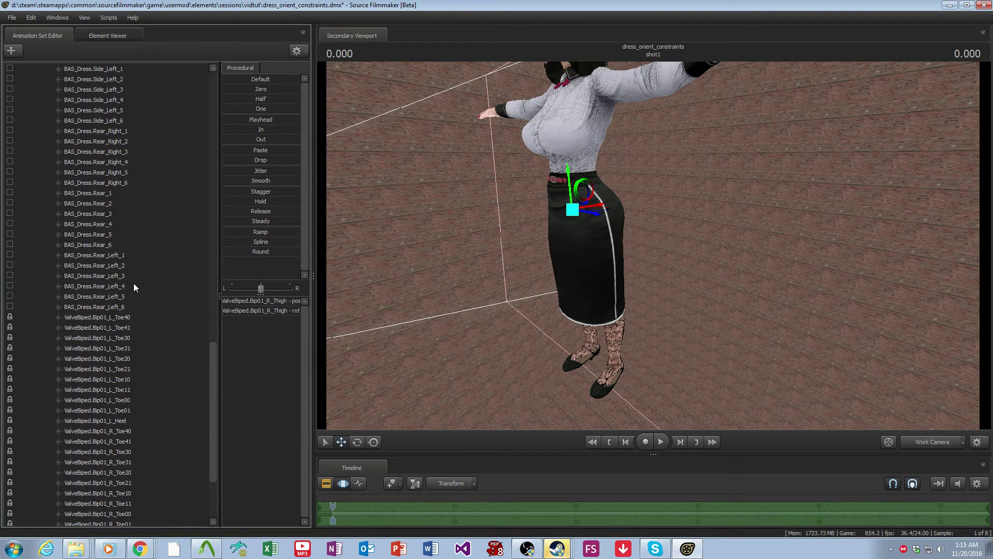
right_click(107, 223)
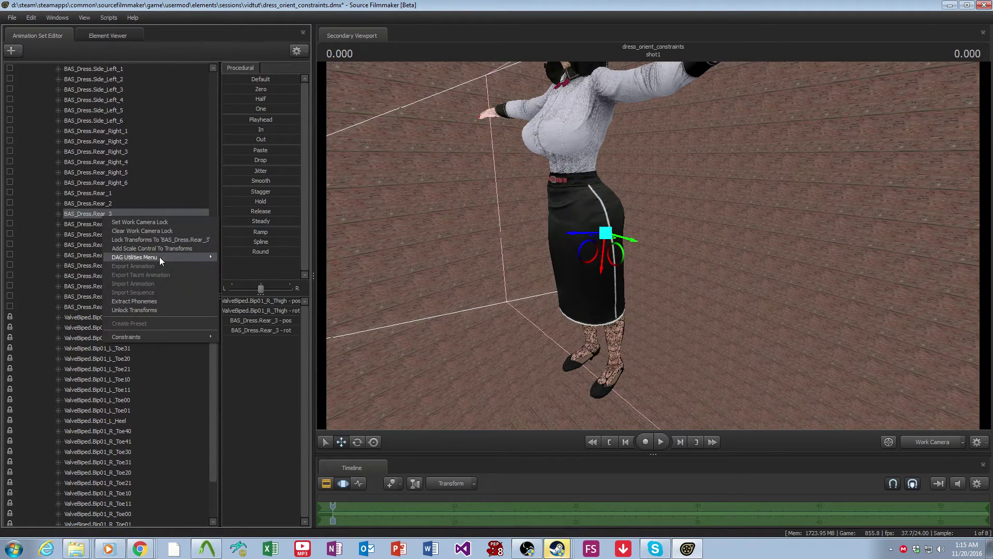
mouse_move(159, 256)
click(268, 263)
Test the rear skirt constraints by moving rig_foot_R, and undo the move.
scroll(186, 306, up, 15)
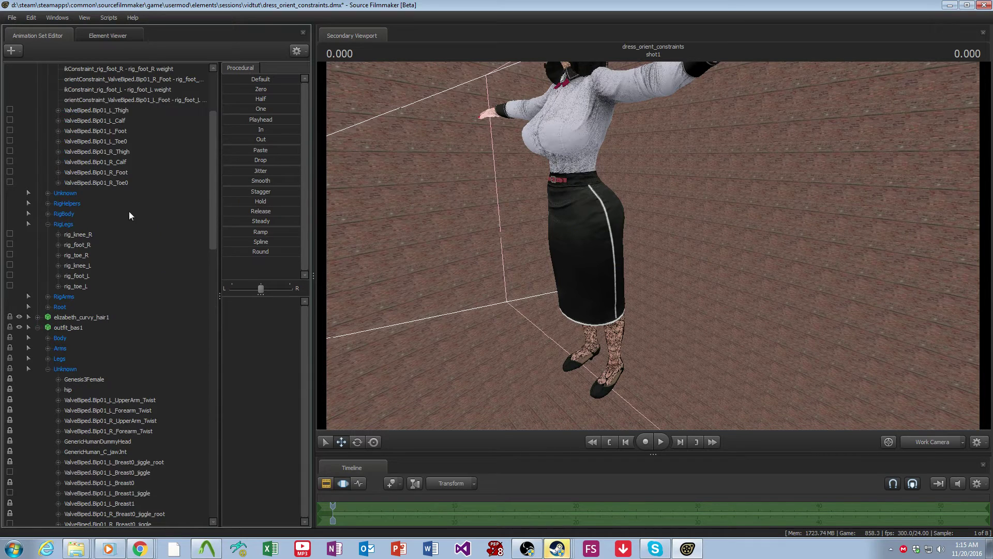
click(117, 129)
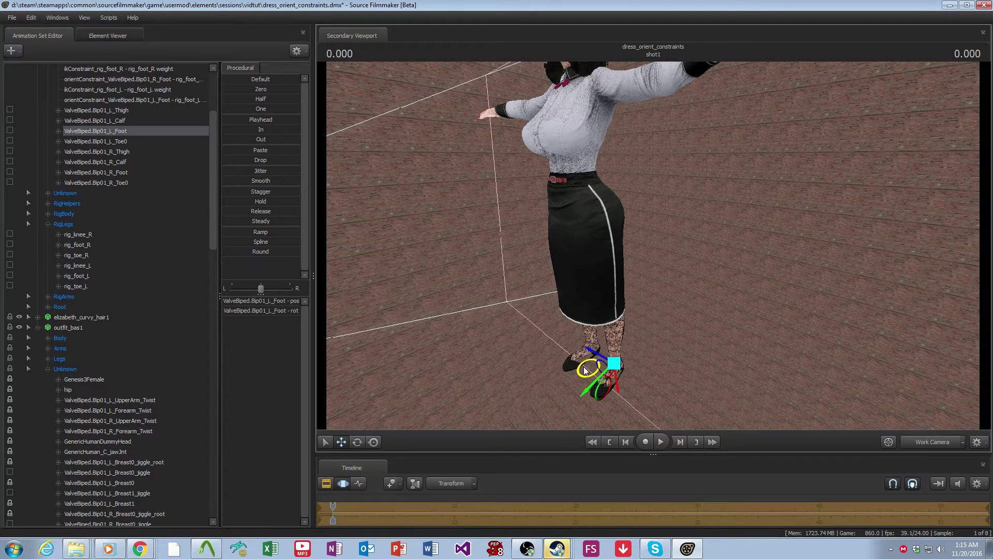
click(82, 248)
drag(572, 342, 608, 316)
key(ctrl+z)
key(ctrl+z)
Collapse the elizabeth_curvy_bas1 and outfit_bas1 animation sets and bring the whole character into view from the front.
drag(652, 281, 579, 259)
scroll(106, 225, up, 4)
click(38, 79)
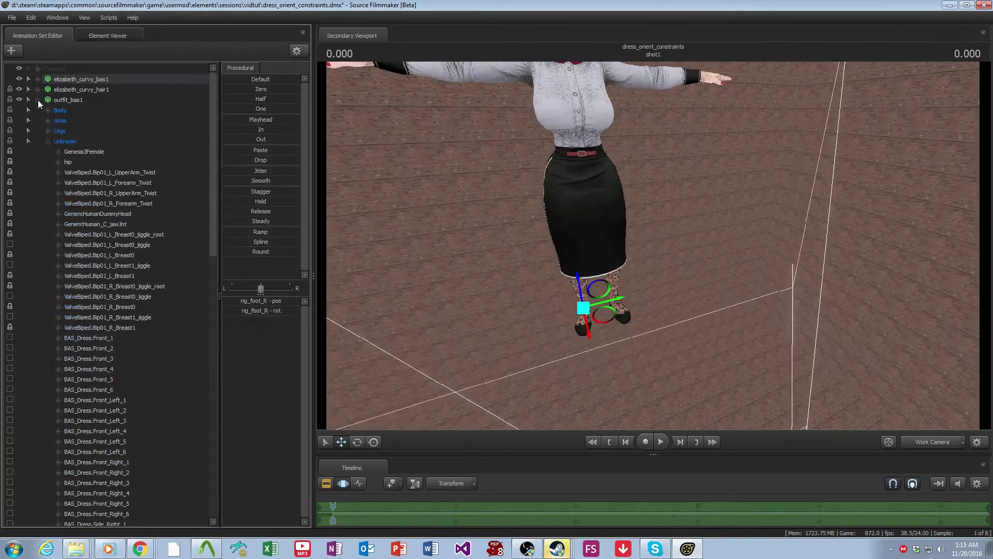
click(38, 100)
drag(585, 218, 553, 181)
key(s)
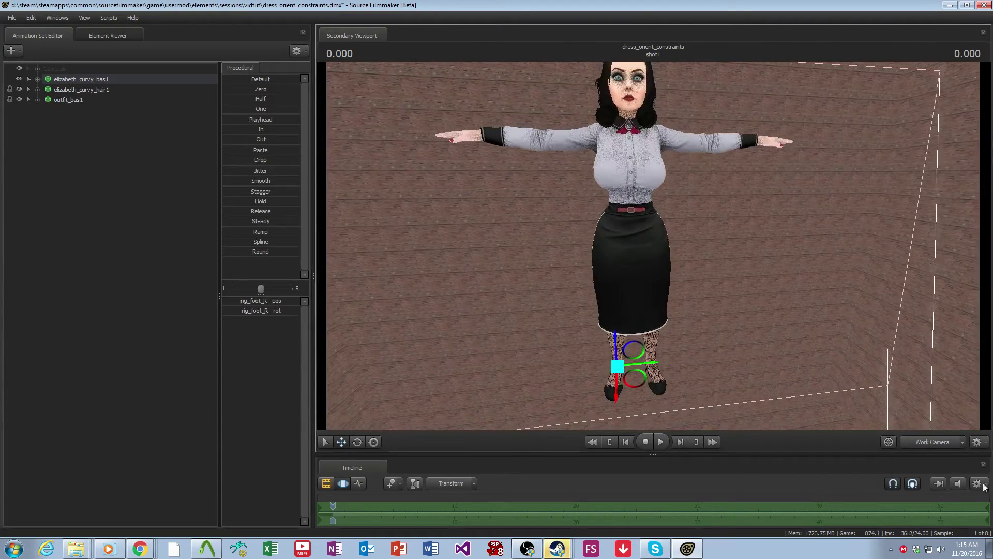
click(933, 444)
click(13, 51)
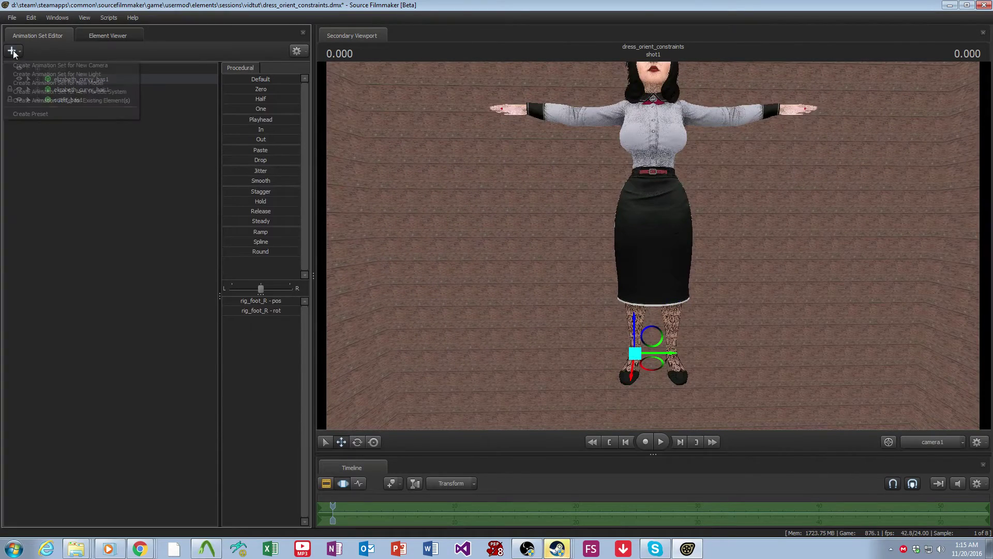
click(701, 262)
drag(701, 262, 864, 411)
click(947, 443)
click(16, 140)
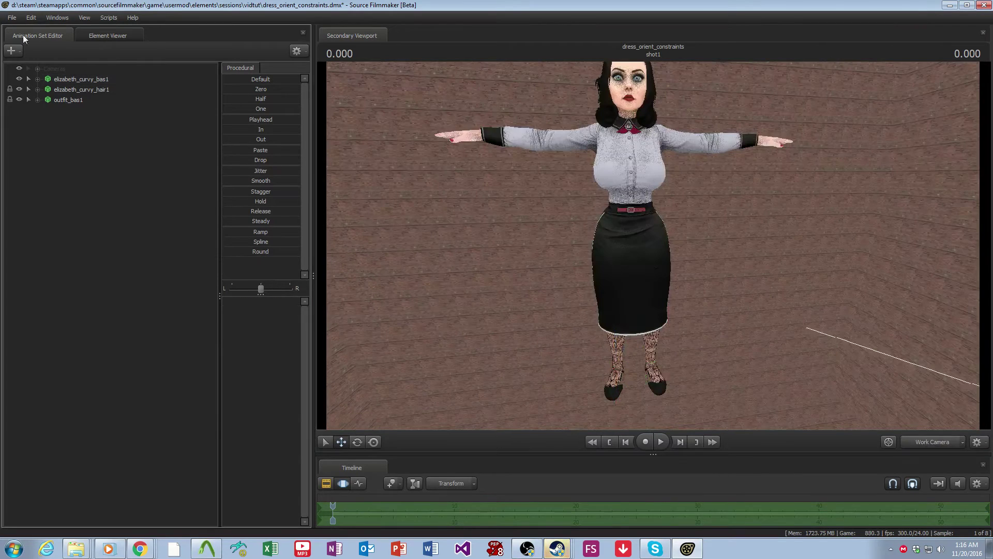
Create an animation set for a new model, choosing the elizabeth_curvy model.
click(19, 50)
click(114, 82)
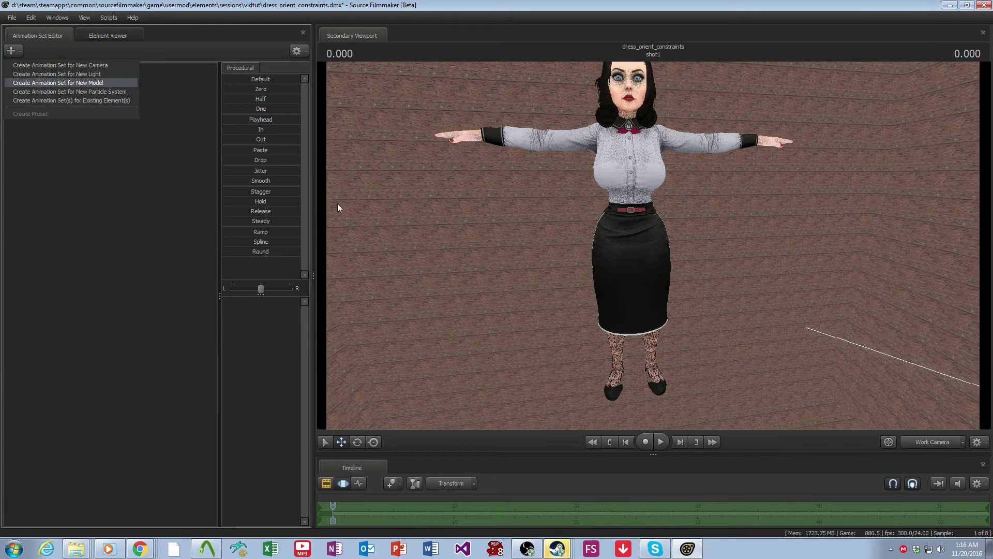
click(58, 83)
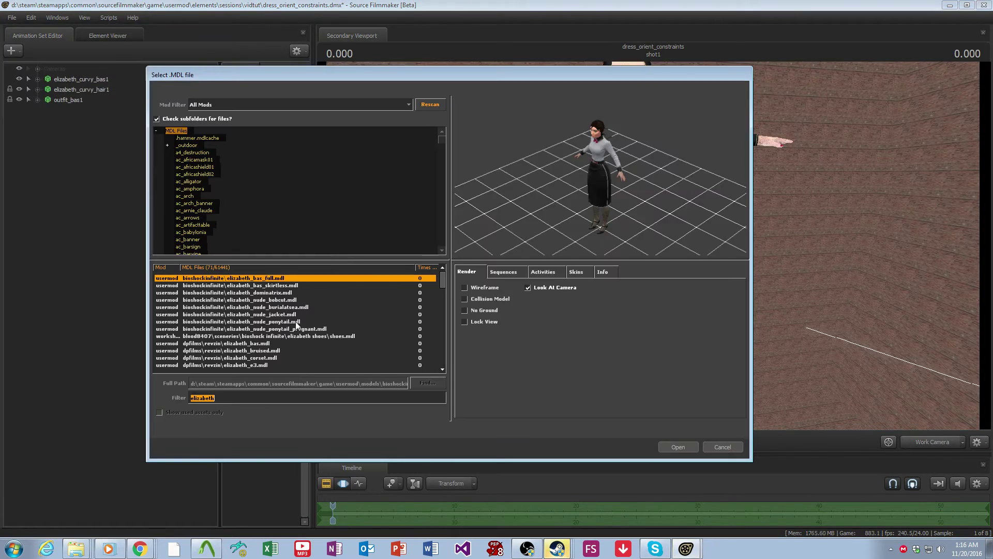
scroll(297, 323, down, 15)
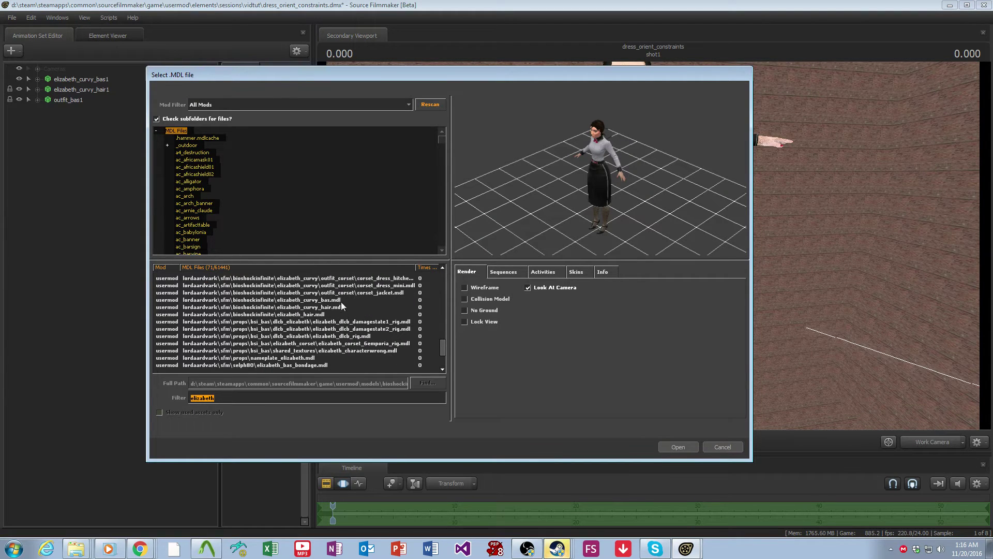
scroll(327, 321, up, 7)
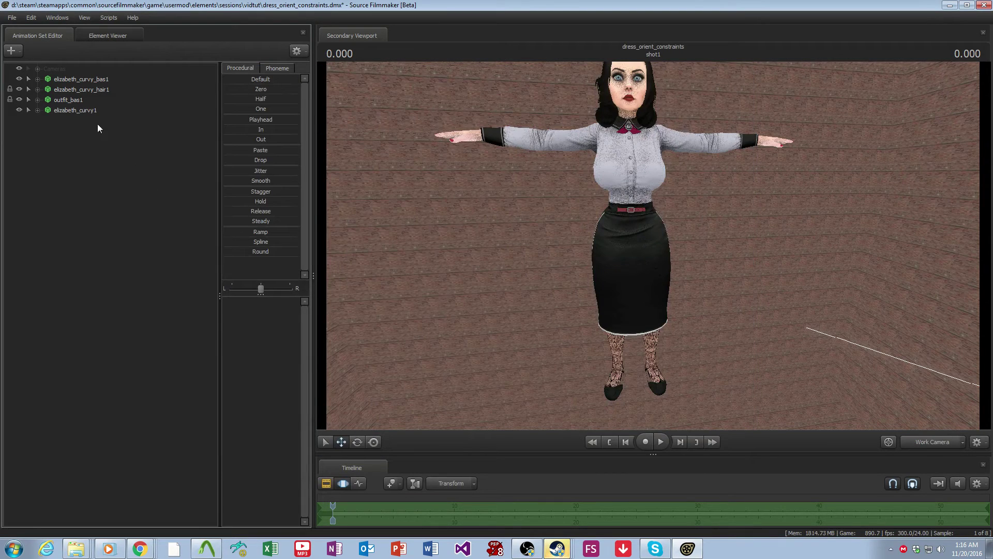
Run the daz_animations rig script on elizabeth_curvy1.
right_click(78, 112)
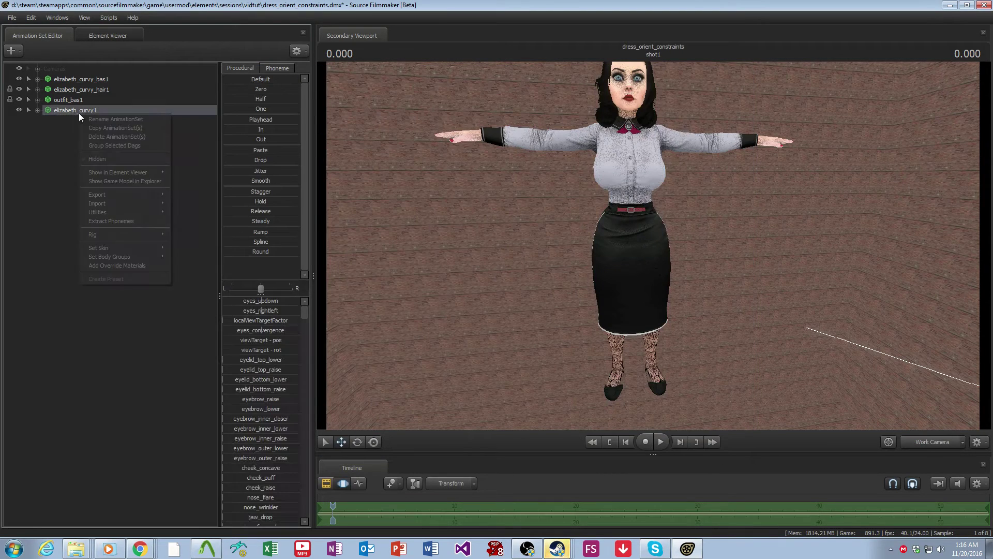
mouse_move(119, 235)
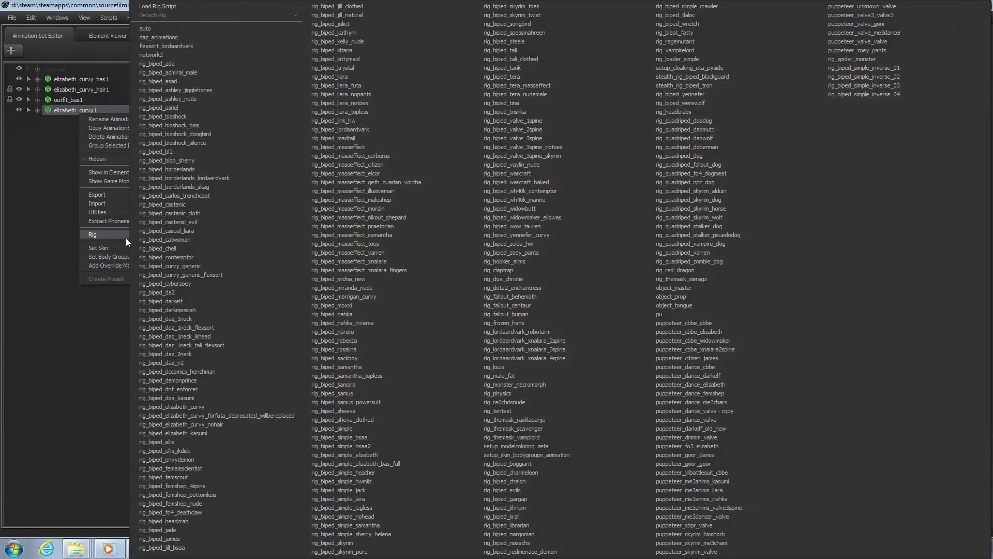
click(186, 33)
Import a skyrimcustom_walk_forward sequence onto the elizabeth_curvy1Host animation set.
click(72, 120)
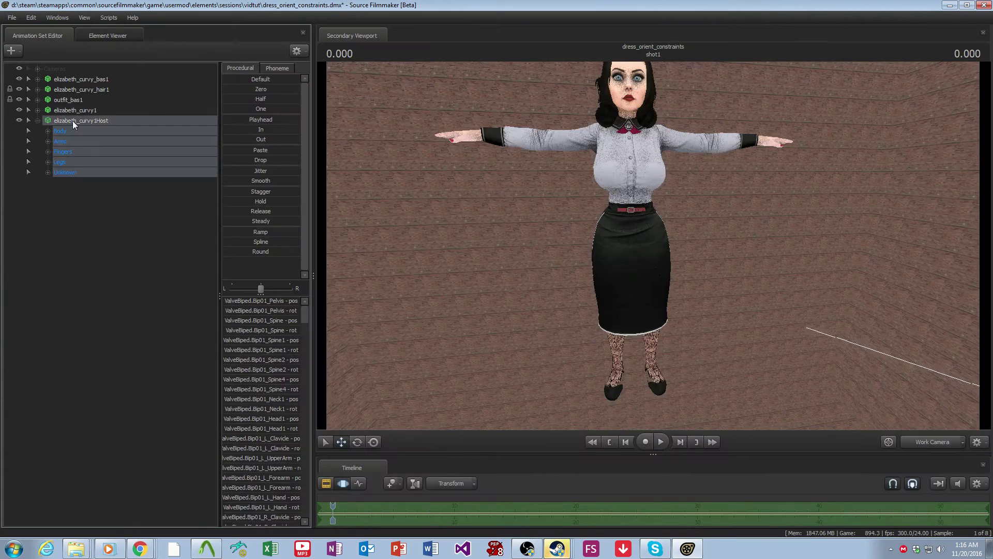
right_click(72, 120)
mouse_move(119, 211)
click(200, 221)
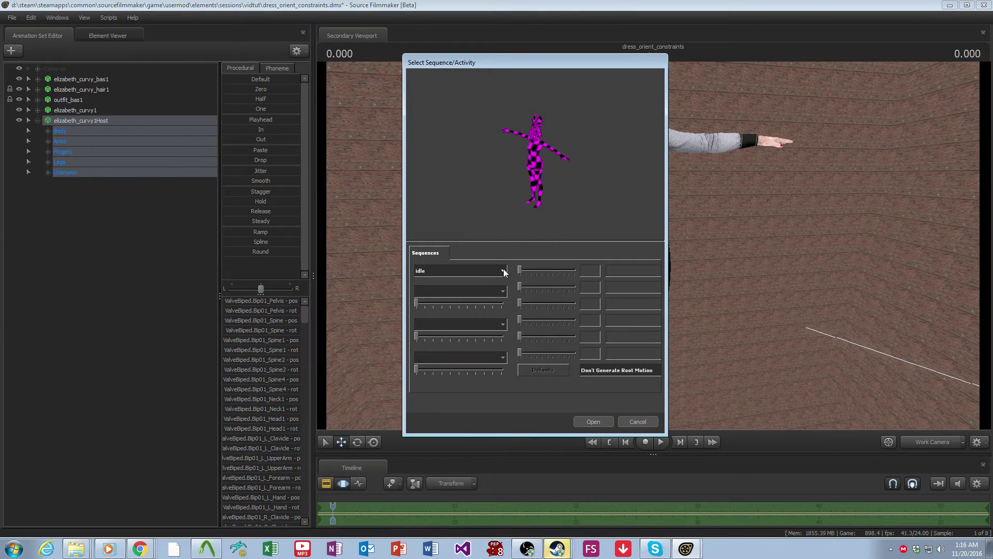
click(504, 270)
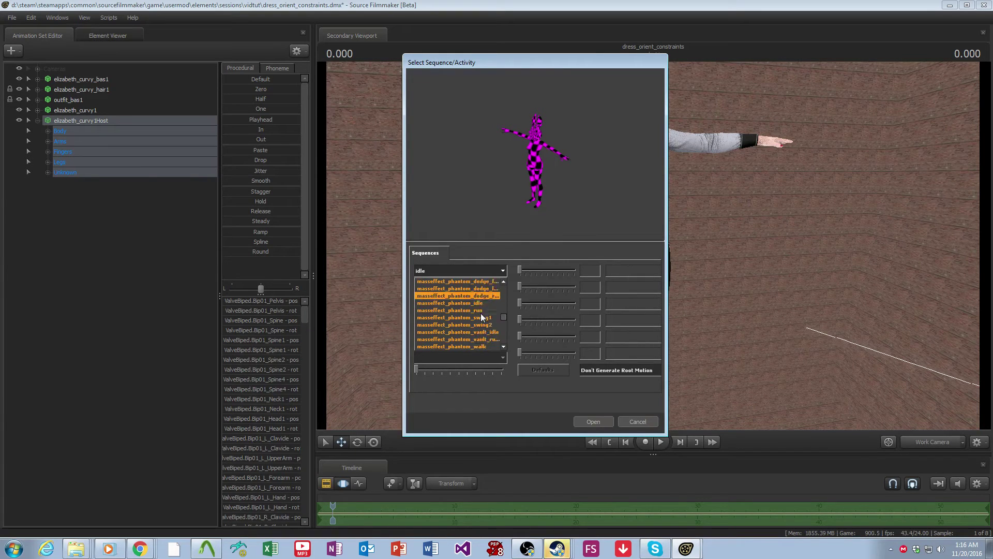
scroll(480, 327, down, 5)
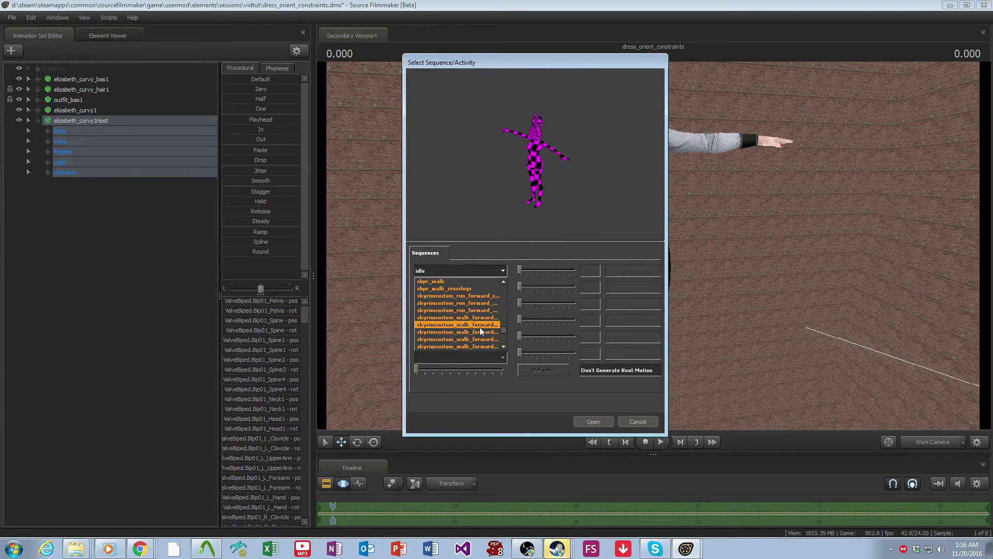
click(486, 319)
click(591, 421)
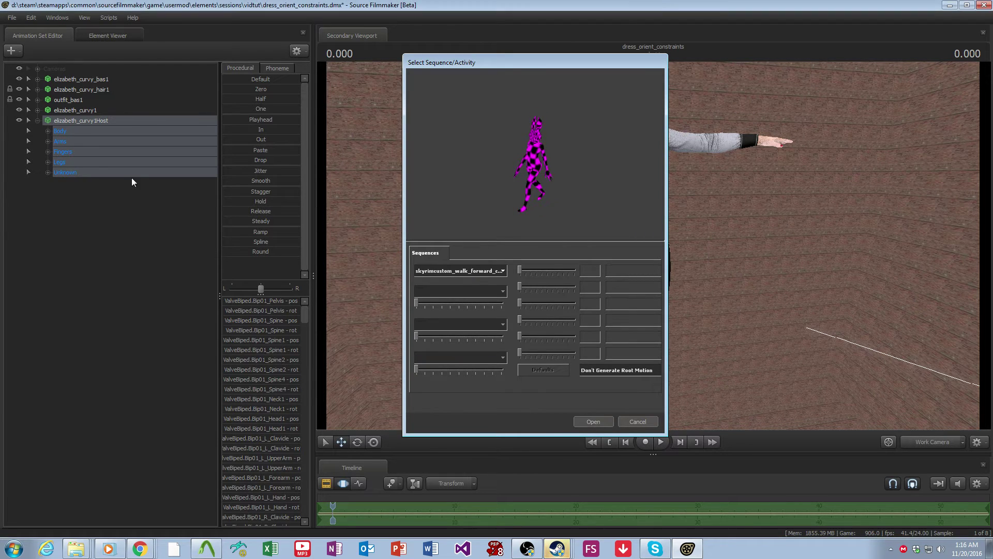
Enlarge the timeline for elizabeth_curvy1 and narrow the time selection to about the first 2 seconds.
click(37, 121)
click(78, 110)
drag(477, 454, 465, 338)
drag(319, 450, 330, 449)
drag(982, 464, 359, 451)
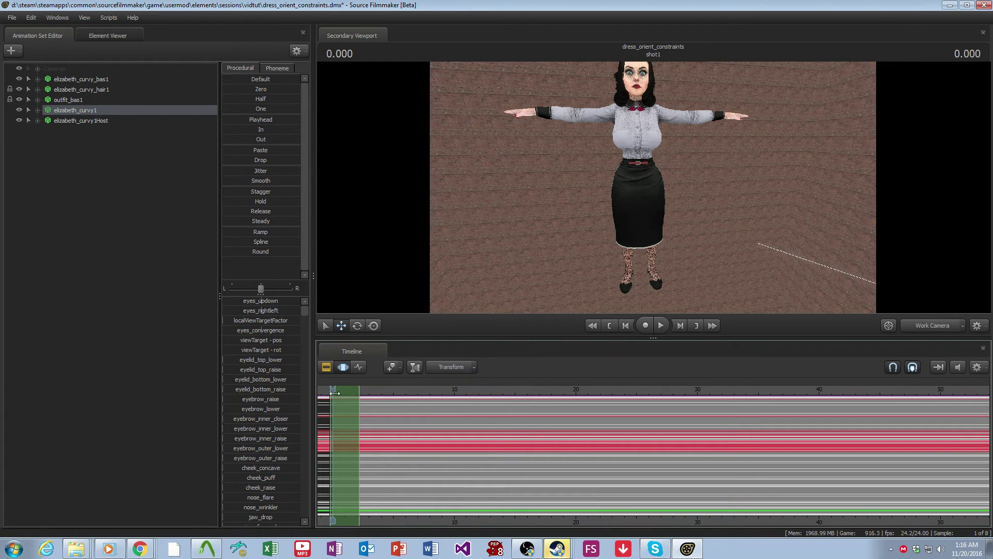
Bake elizabeth_curvy1's constrained walk motion into samples over the selected time range.
right_click(70, 114)
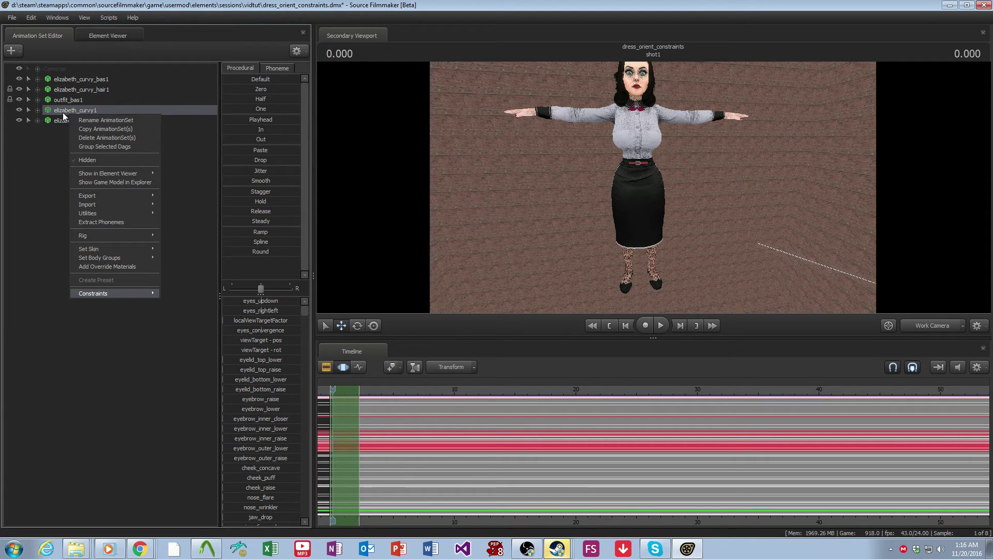
click(63, 113)
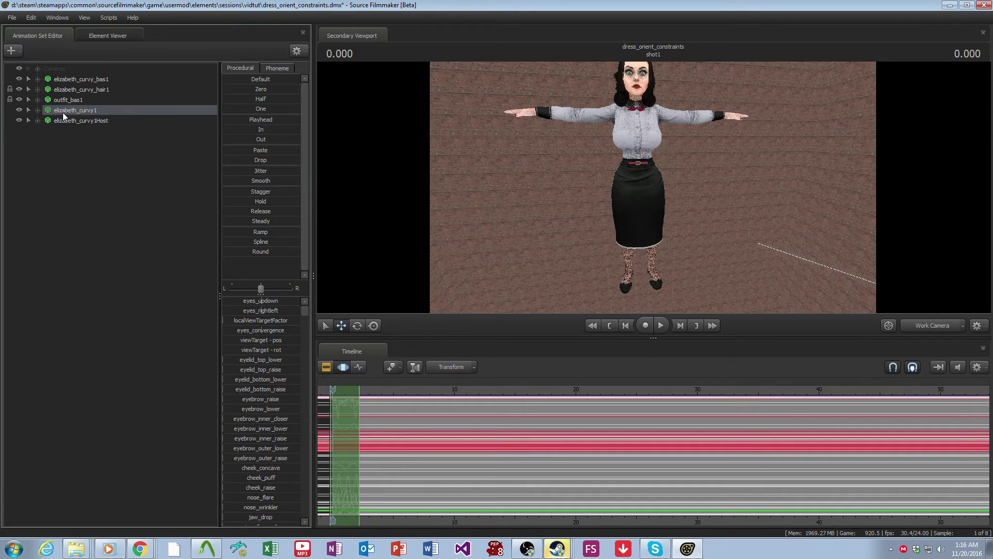
right_click(62, 110)
mouse_move(109, 288)
click(182, 290)
Apply the rig_biped_daz_v2 rig script to elizabeth_curvy1.
right_click(73, 110)
mouse_move(120, 233)
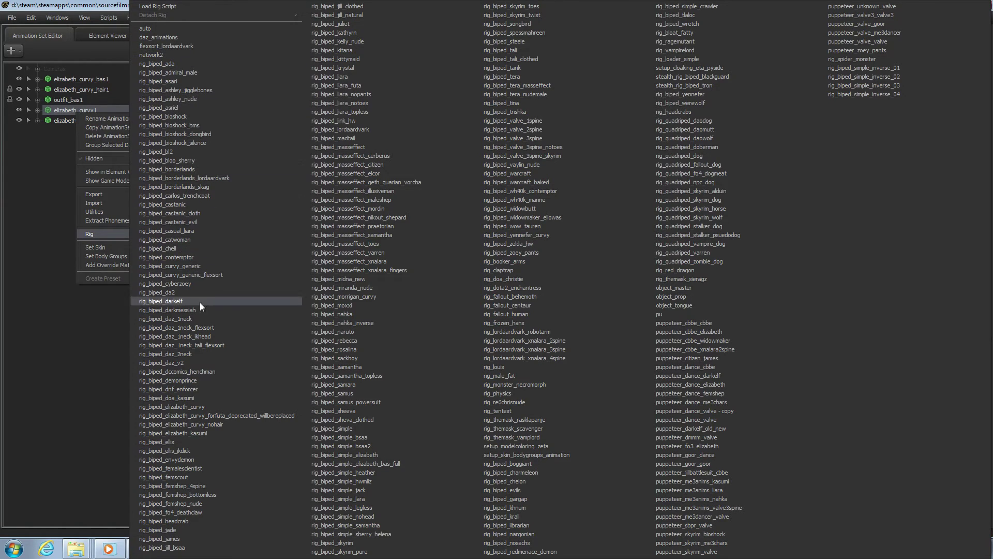
click(182, 364)
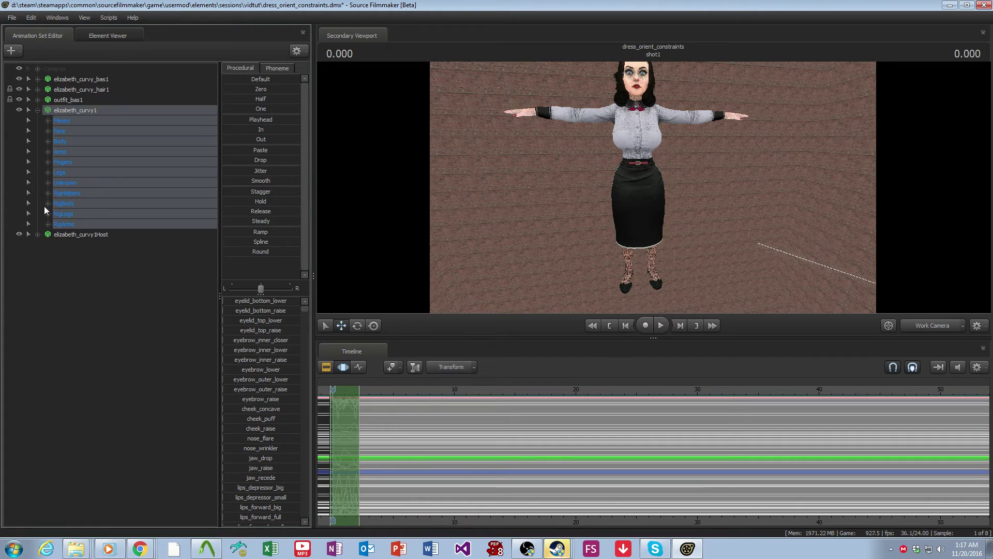
Copy the motion samples of elizabeth_curvy1's RigBody, RigLegs and RigArms controls, leaving out rig_root.
click(46, 204)
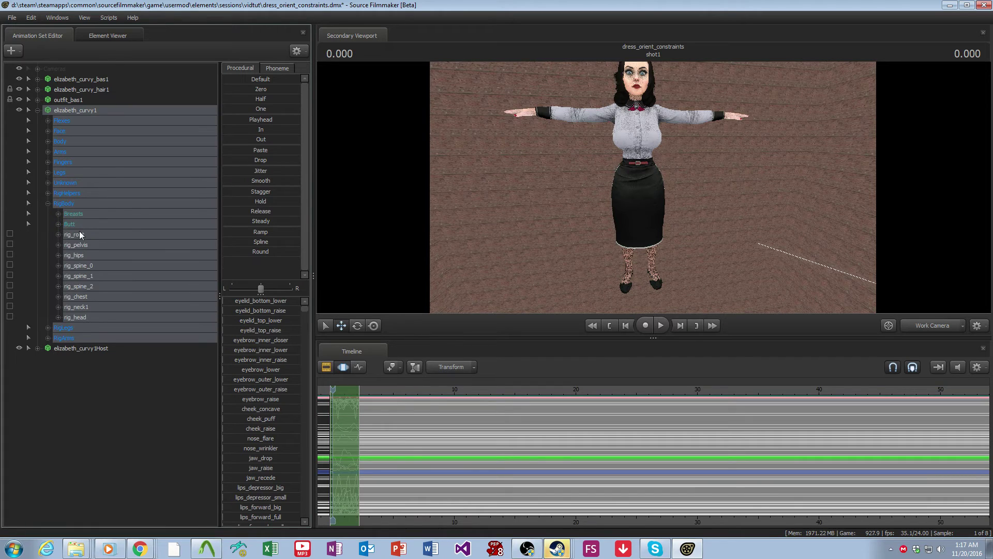
ctrl+click(73, 182)
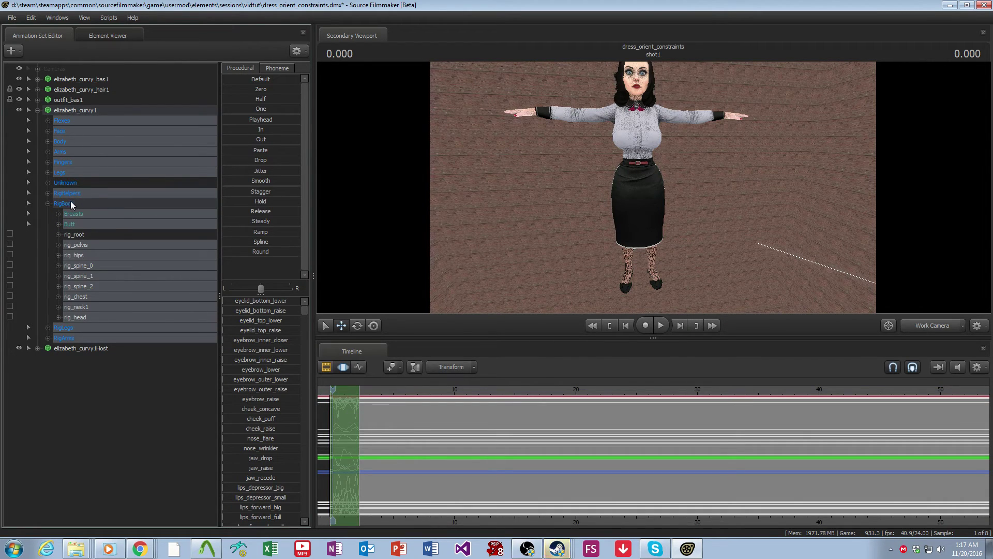
click(71, 204)
shift+click(72, 339)
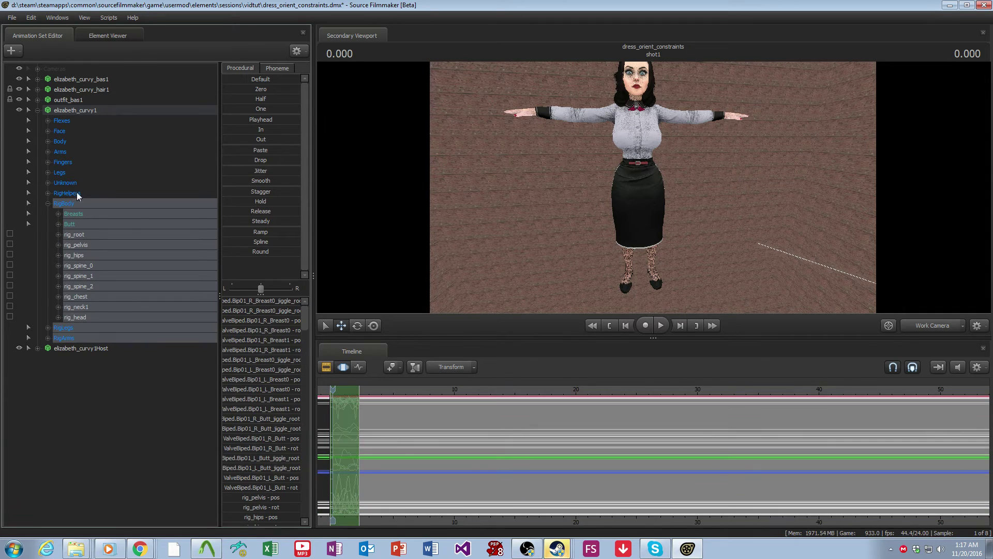
ctrl+click(72, 235)
right_click(346, 398)
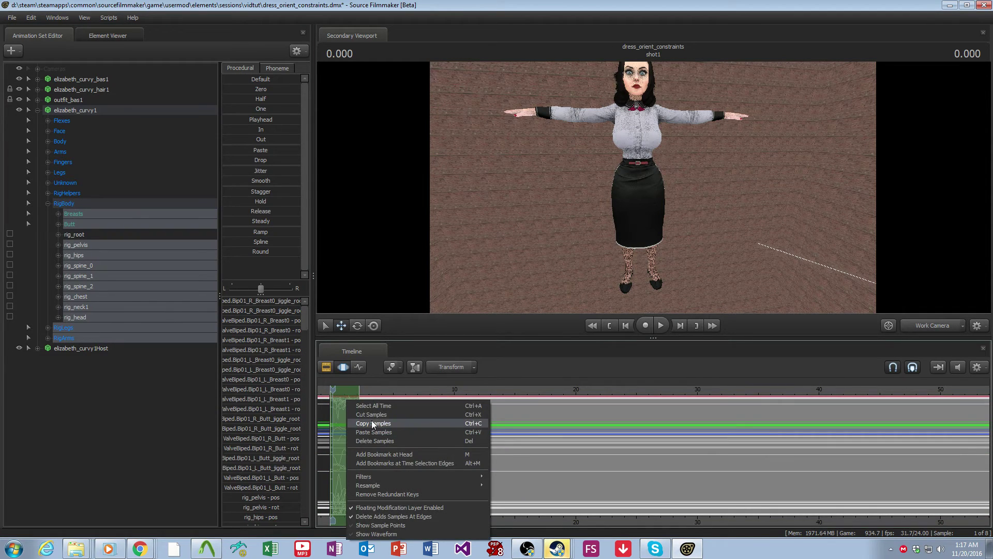
click(372, 420)
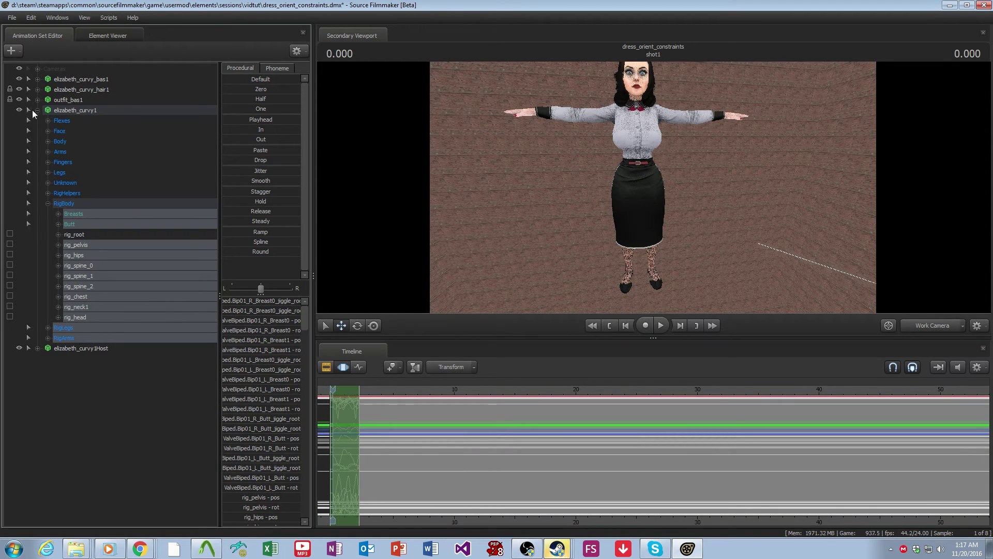
Paste the copied walk samples onto the elizabeth_curvy_bas1 animation set.
click(32, 110)
click(96, 79)
right_click(340, 417)
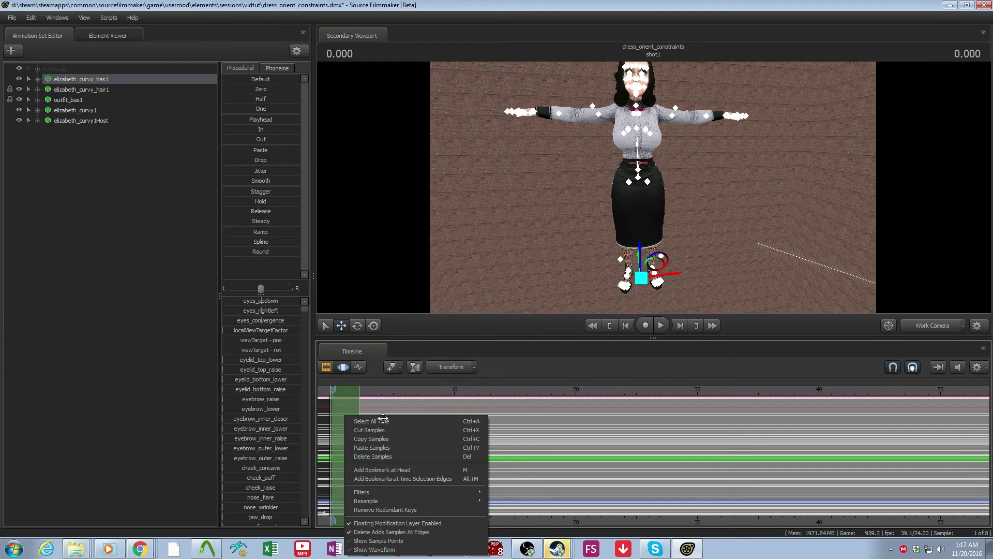
click(386, 445)
click(92, 201)
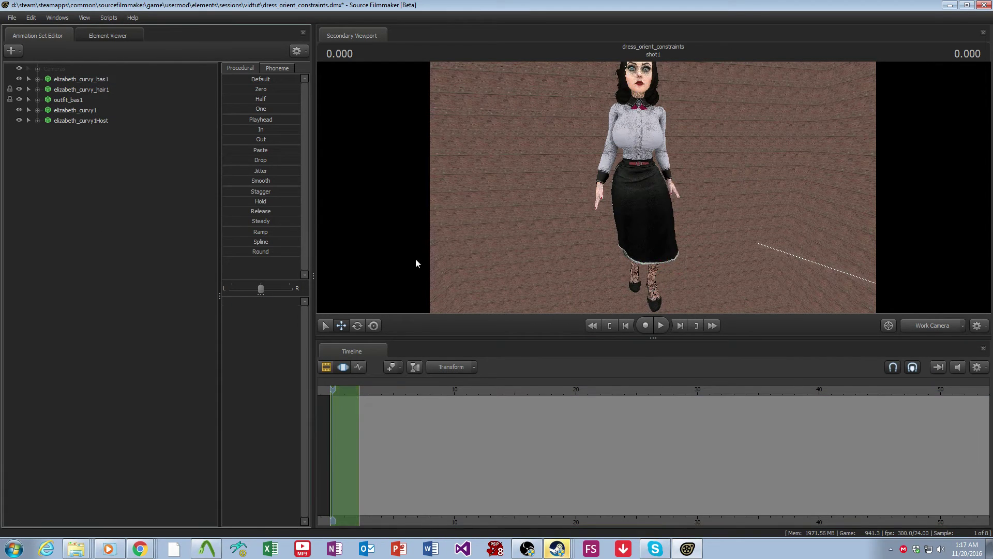
Select all time and play the walk animation from the side to check how the skirt follows the legs.
click(405, 395)
key(ctrl+a)
alt+drag(611, 214, 707, 202)
key(space)
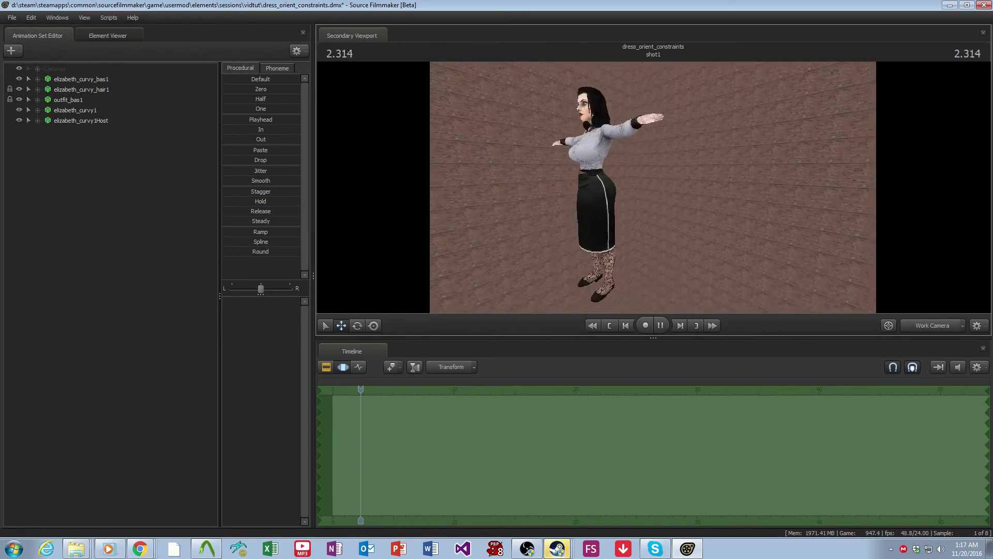
key(space)
key(space)
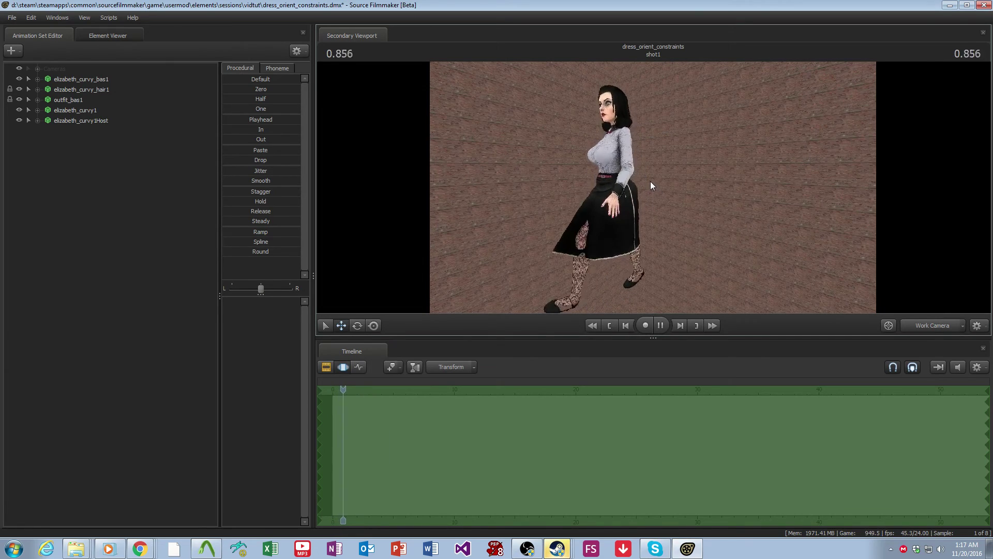
key(space)
Replay the walk from the start at another angle and return to time 0 for a closer view of the skirt.
key(Home)
mouse_move(644, 178)
alt+mouse_down()
mouse_move(703, 178)
mouse_move(682, 193)
mouse_move(652, 187)
alt+mouse_up()
key(space)
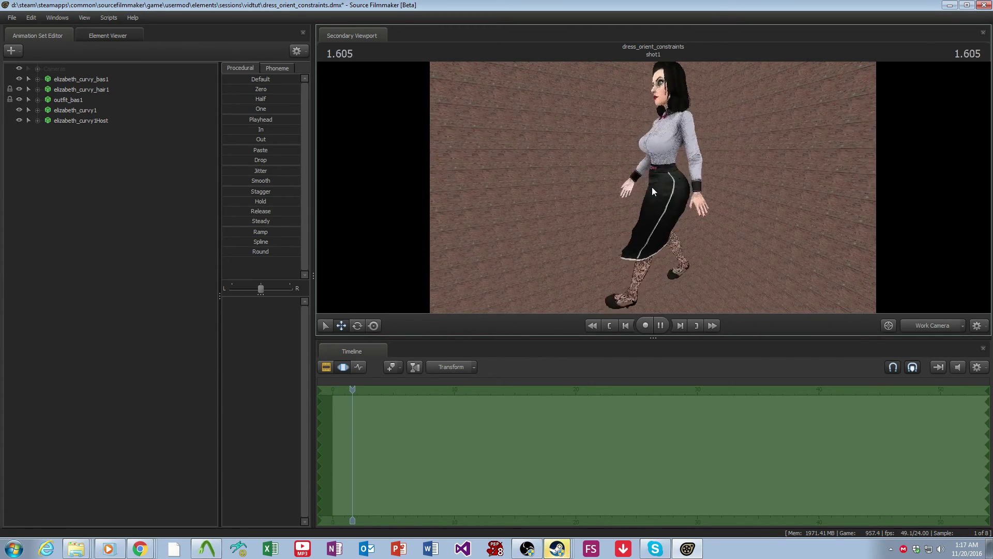
key(space)
key(Home)
mouse_move(652, 188)
mouse_down()
mouse_move(683, 187)
mouse_move(664, 198)
mouse_up()
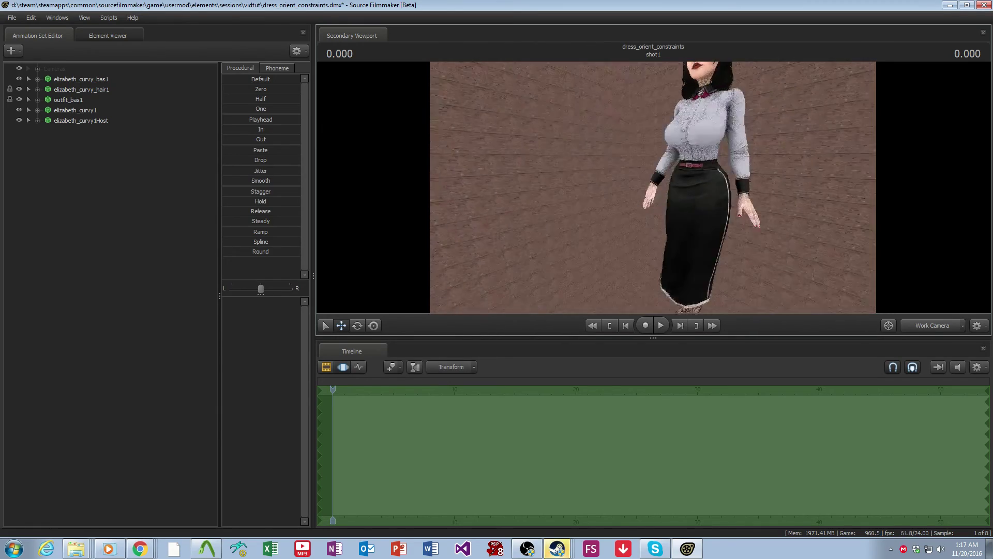
Replay the walk several times from the start at different angles to check the skirt against the moving legs, returning to time 0.
key(space)
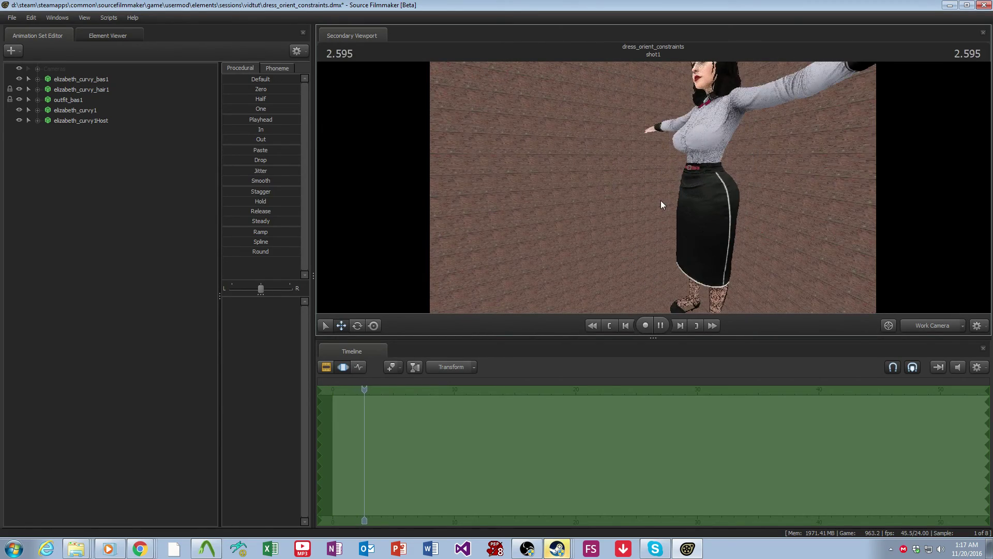
key(space)
key(space)
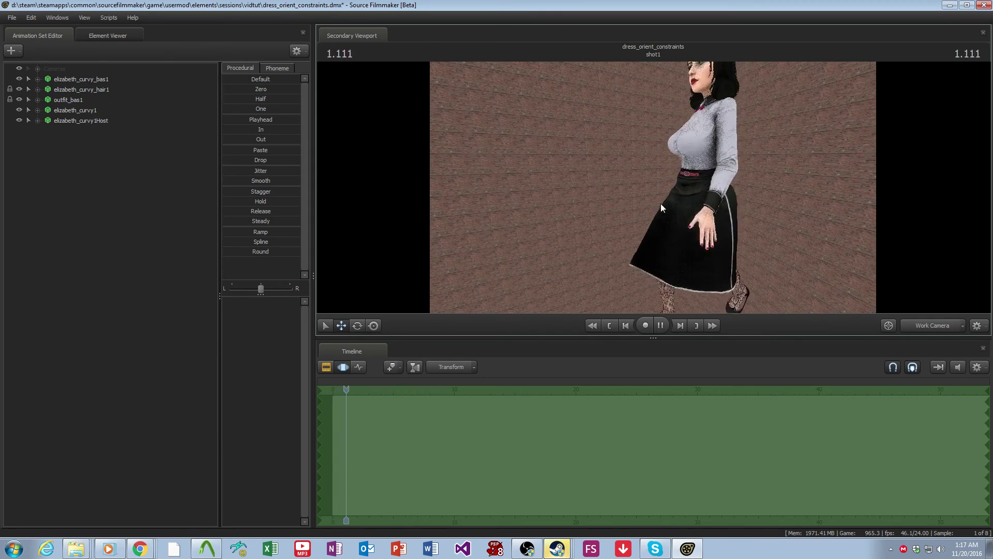
key(Home)
drag(660, 203, 653, 187)
key(space)
key(space)
key(space)
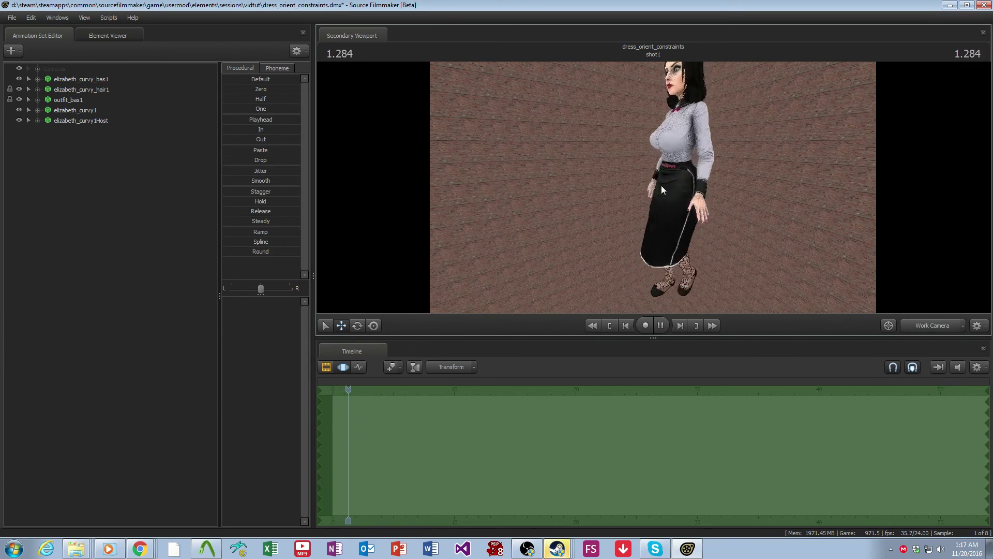
key(space)
key(Home)
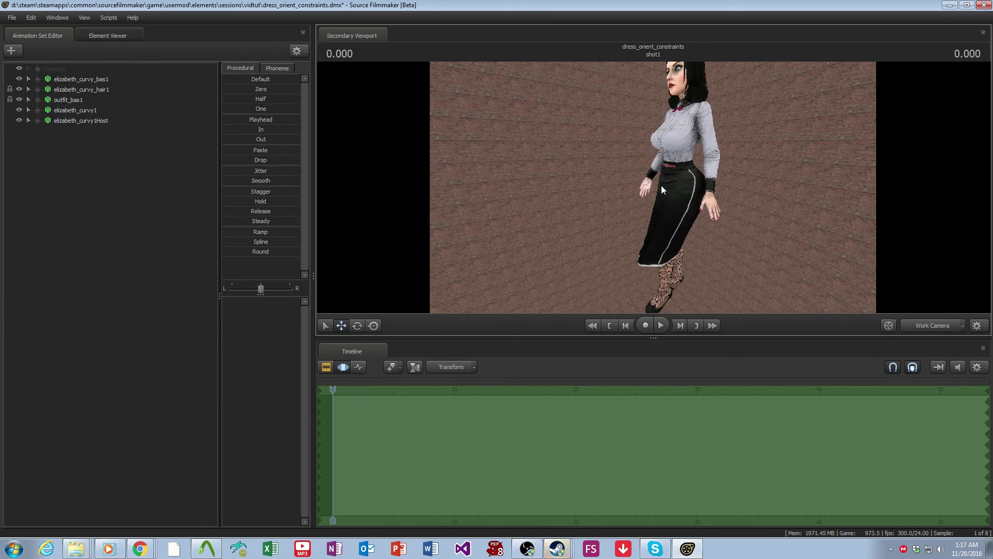
Examine the skirt's hem and lower legs up close at time 0, and play the walk once more from the side.
drag(661, 185, 661, 243)
drag(661, 166, 659, 151)
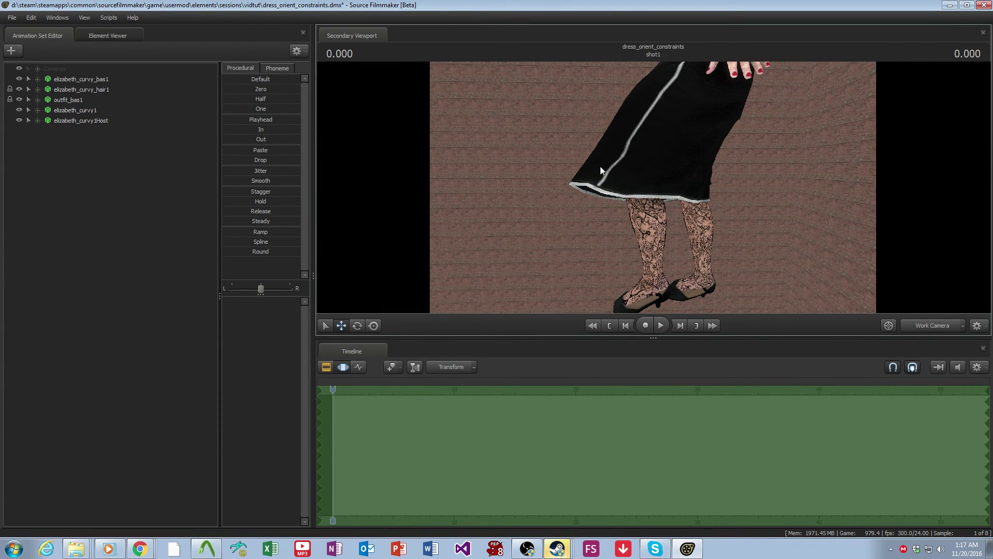
drag(608, 163, 654, 189)
key(space)
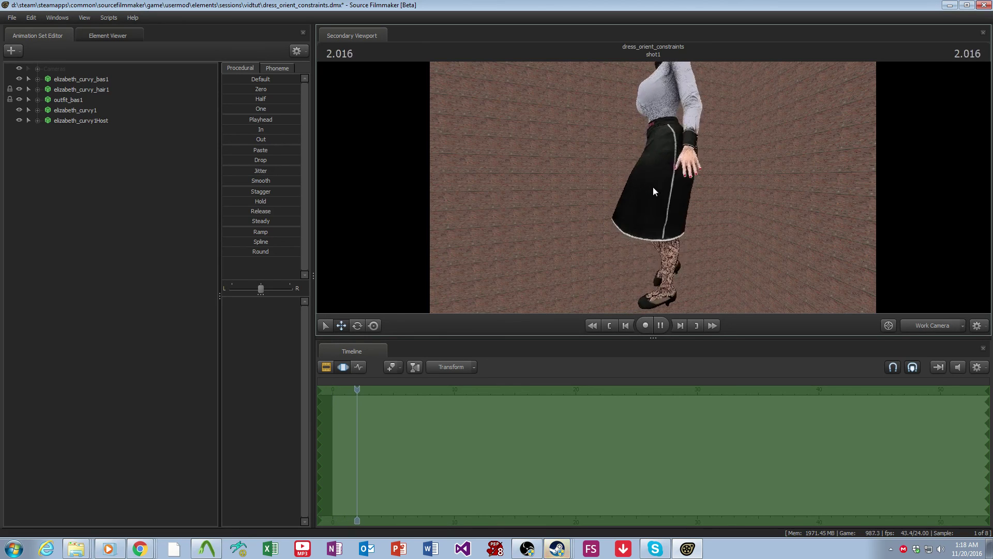
key(space)
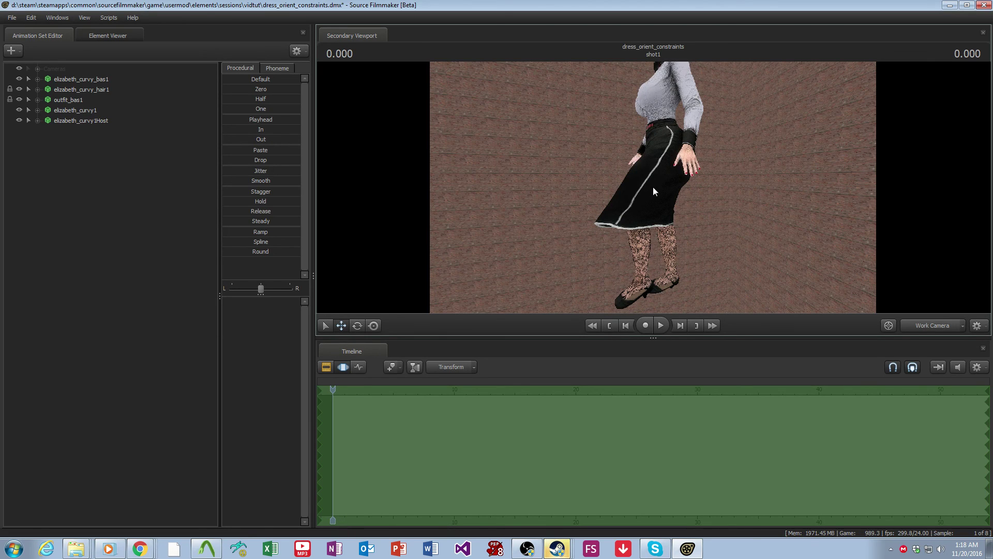